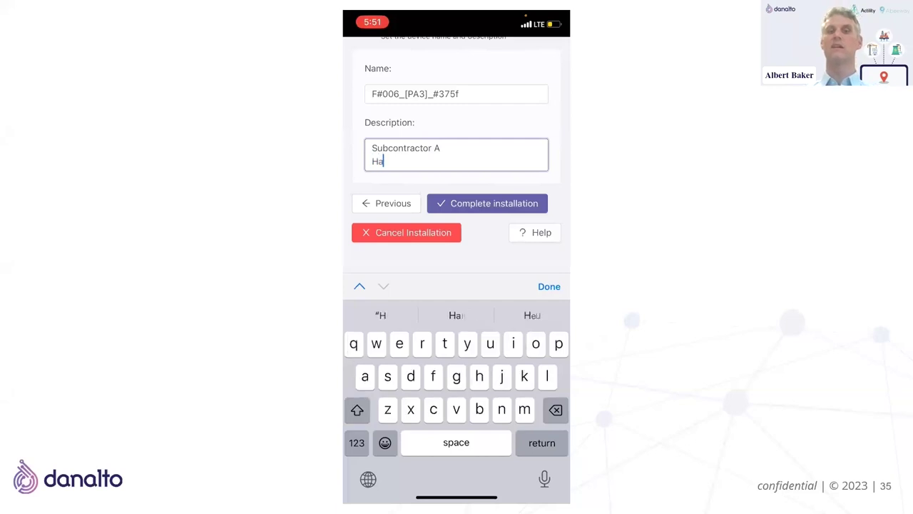
- Finish the description 'Subcontractor A Hazardous Zone B' and confirm the F#006_[PA3]_#375f installation summary
type("rdo")
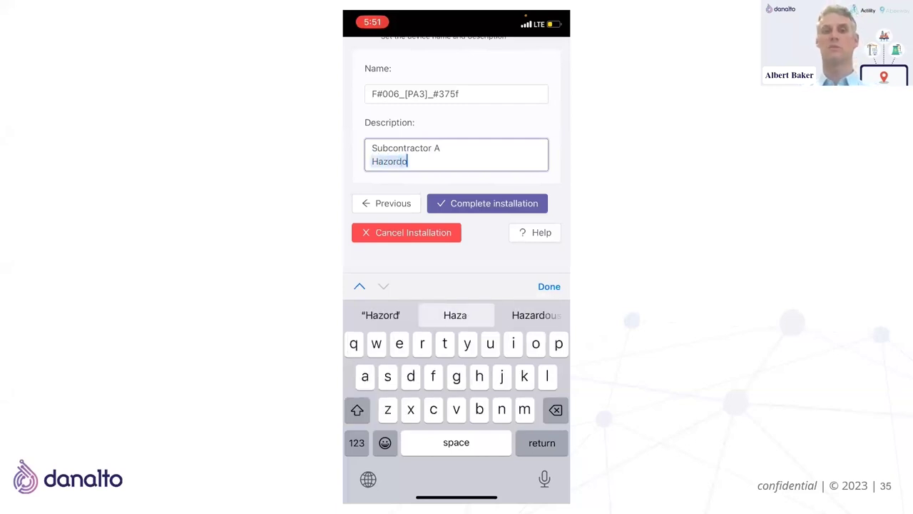
type("us ")
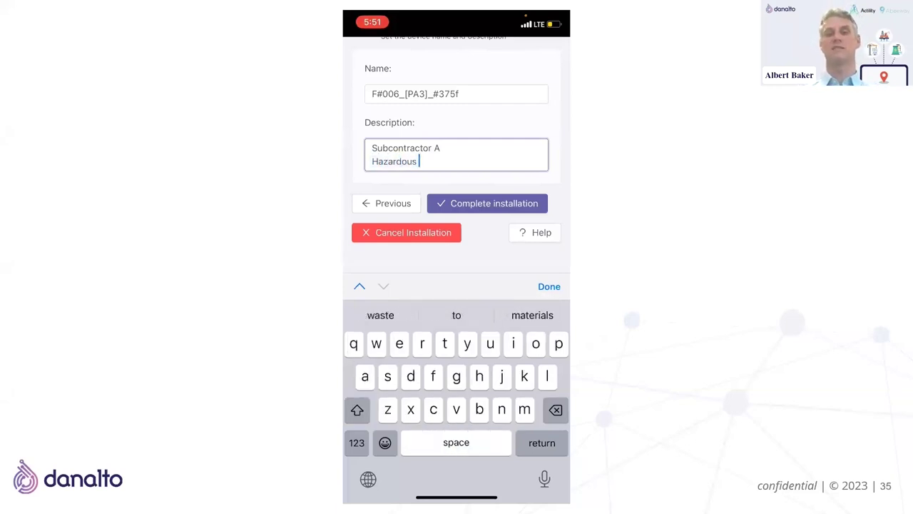
type("Zone B")
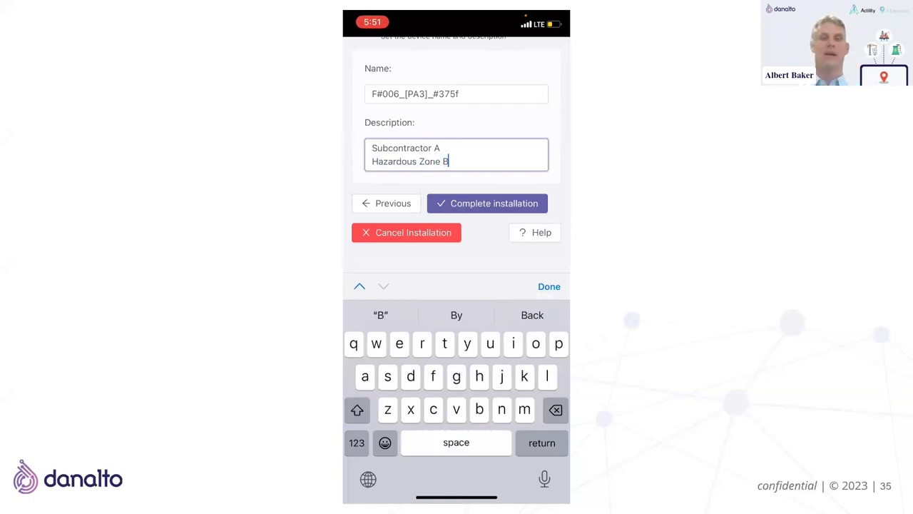
left_click(487, 203)
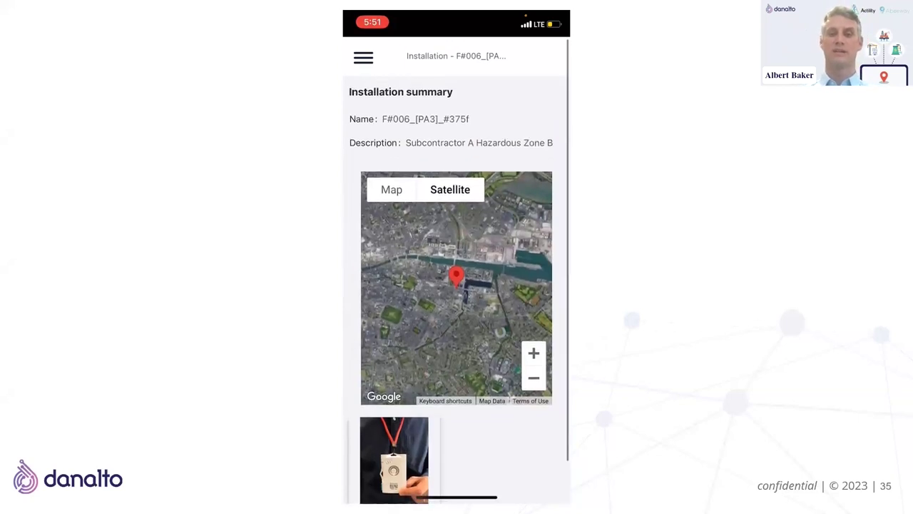
scroll(456, 292, "down", 2)
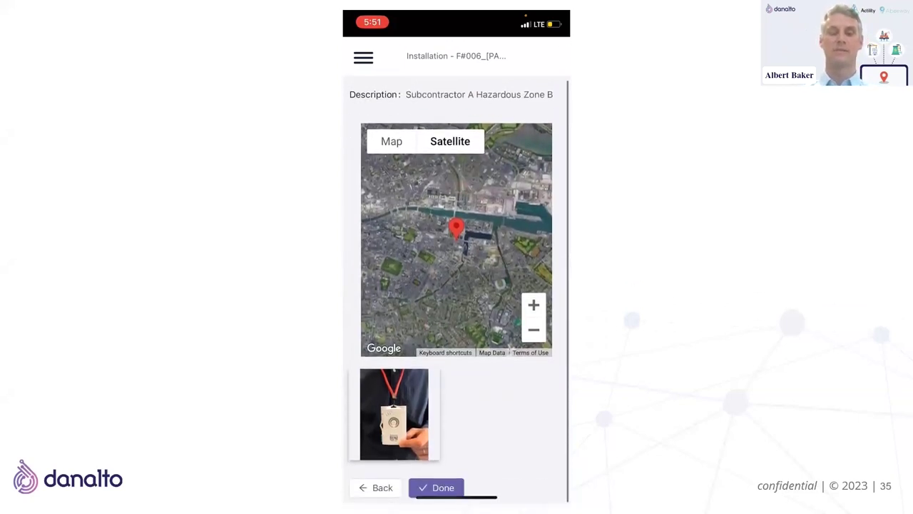
scroll(457, 285, "up", 2)
scroll(457, 285, "down", 2)
left_click(436, 487)
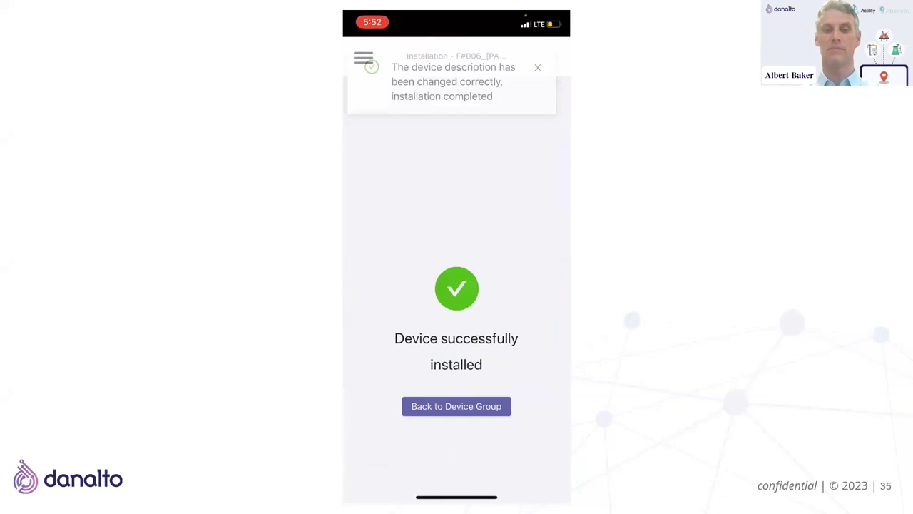
- Return to the device groups, search 006 and open the F#006 - Test group
left_click(456, 406)
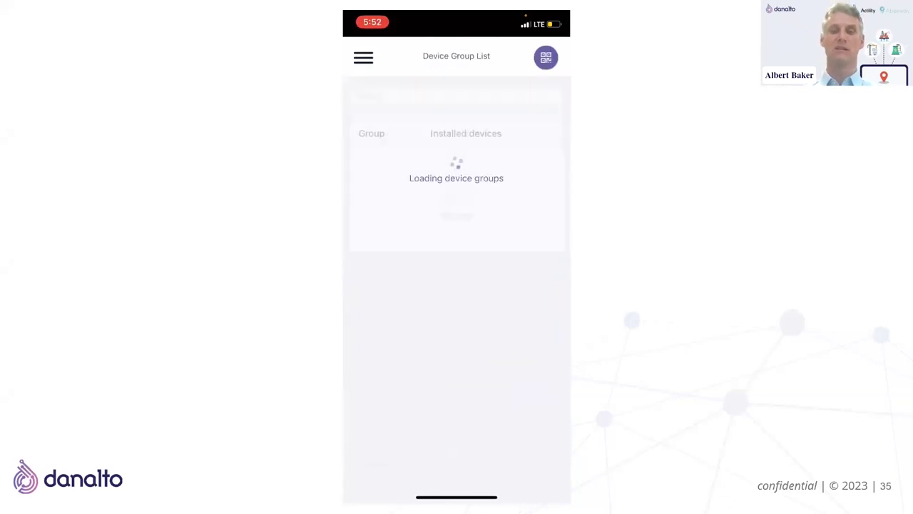
left_click(456, 95)
left_click(356, 443)
type("006")
left_click(397, 165)
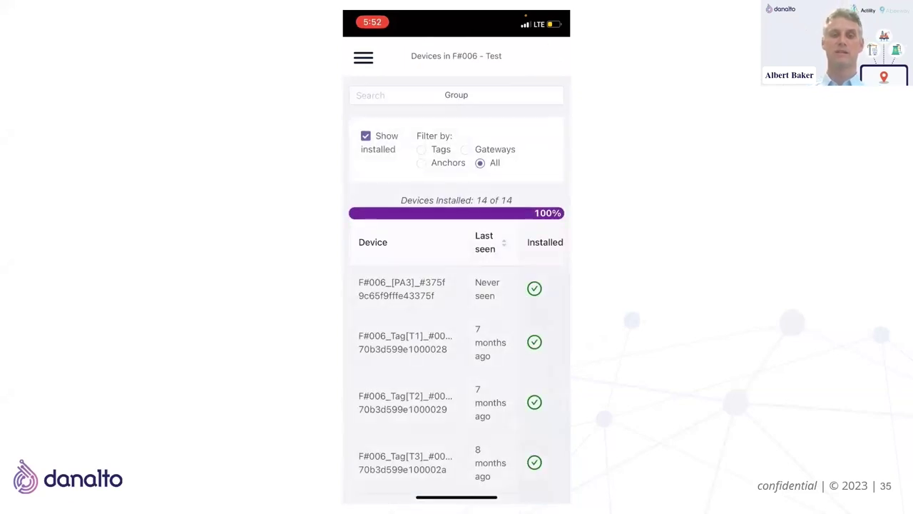
- Browse the F#006 - Test devices to check F#006_[PA3]_#375f and its new description
left_click(456, 95)
left_click(548, 286)
scroll(457, 286, "down", 1)
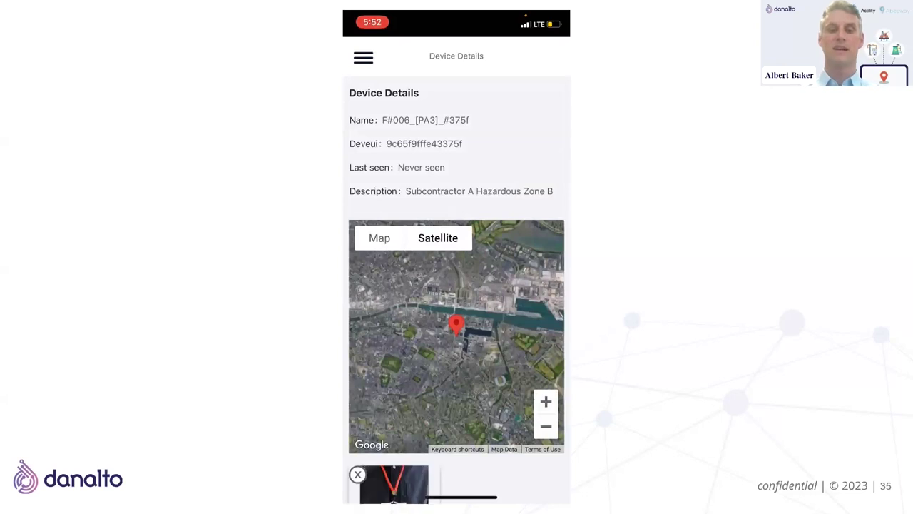
scroll(456, 321, "down", 3)
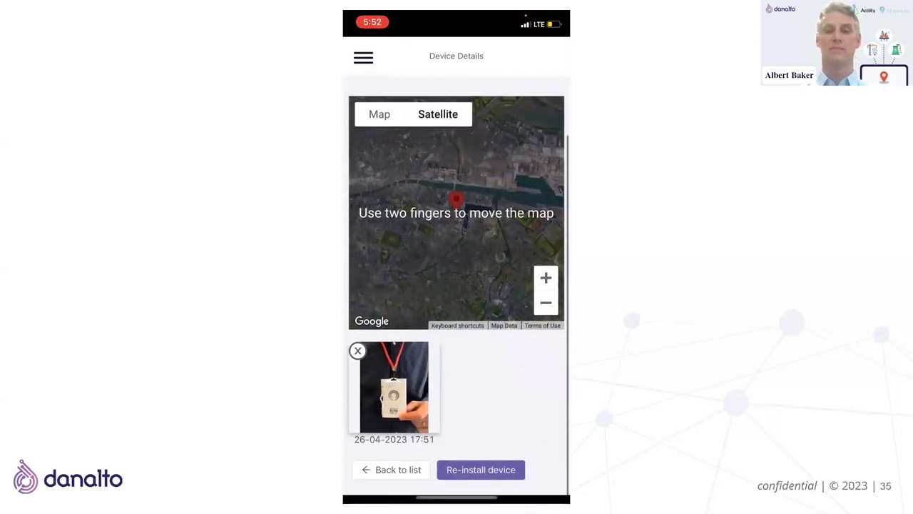
scroll(457, 285, "up", 4)
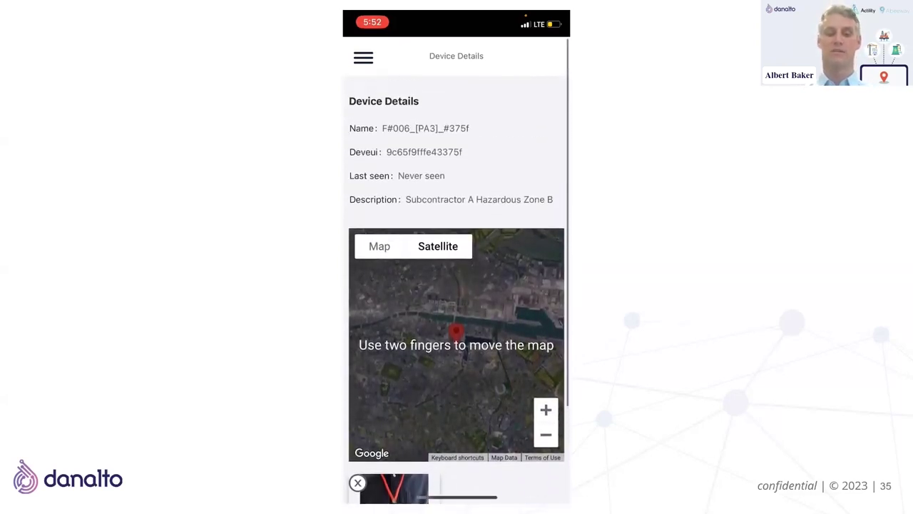
scroll(457, 321, "down", 3)
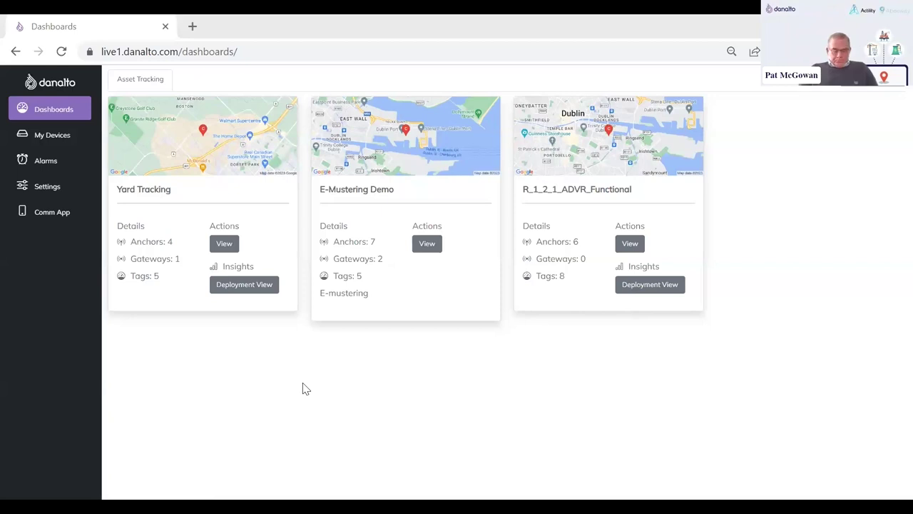
- Search My Devices for 375f and open F#006_[PA3]_#375f via Options > Edit
left_click(37, 140)
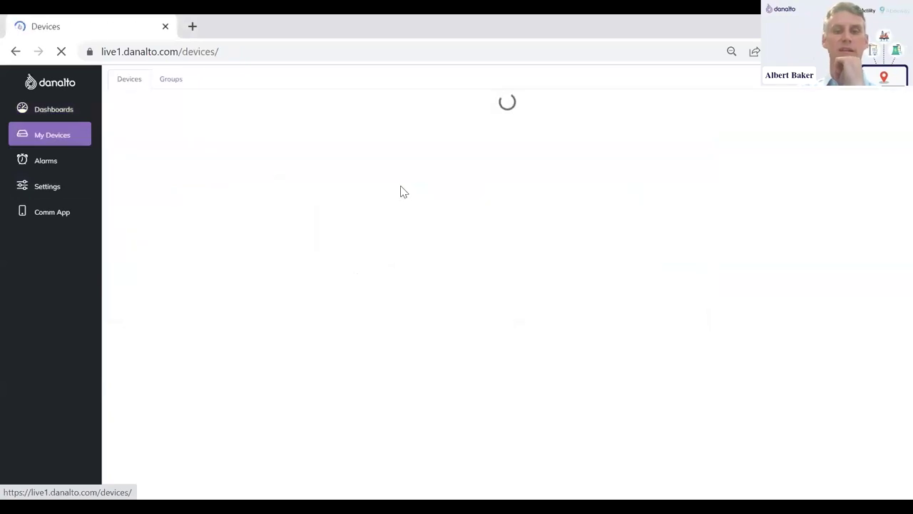
left_click(592, 104)
type("2879")
double_click(590, 101)
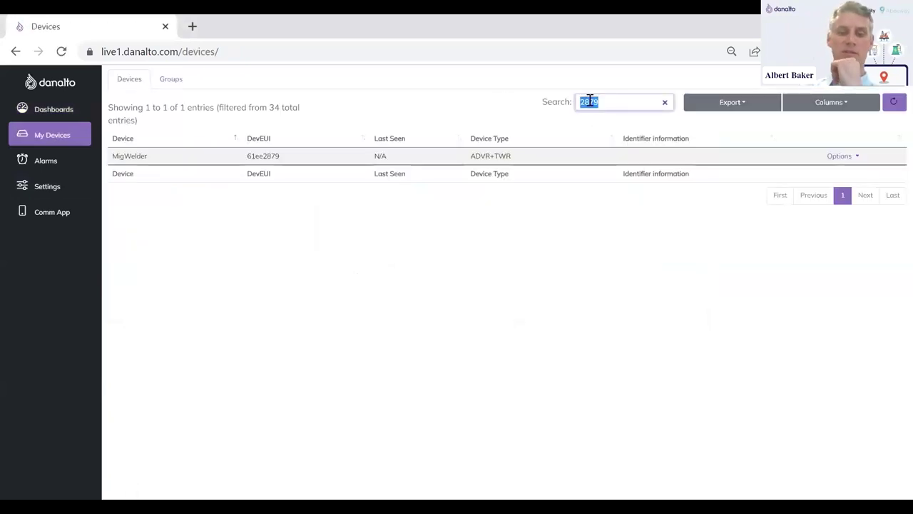
type("375f")
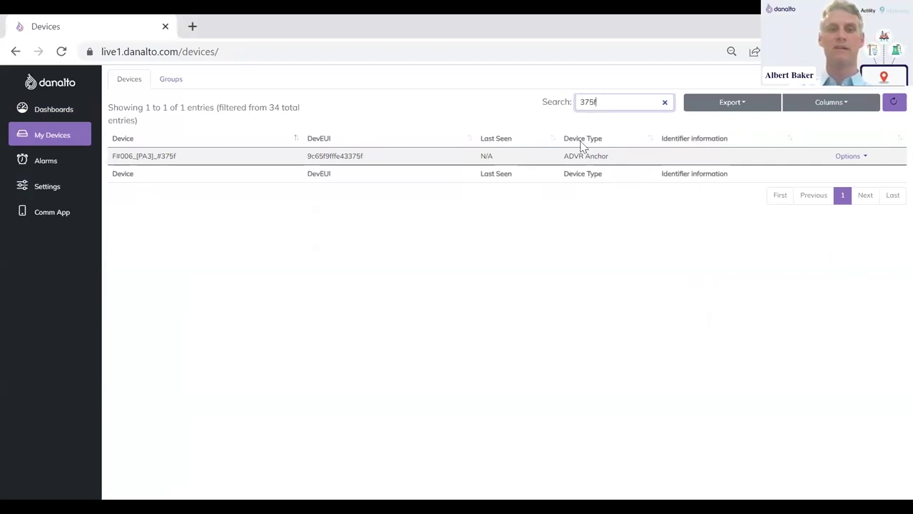
left_click(850, 156)
left_click(799, 188)
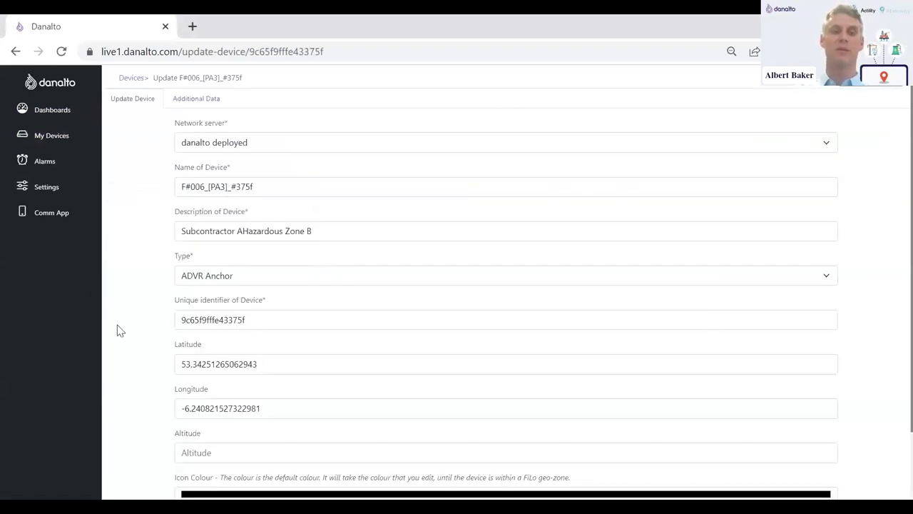
- On the Additional Data tab, delete the Mig Welder component and start a new data entry
scroll(120, 330, "down", 2)
scroll(120, 330, "up", 2)
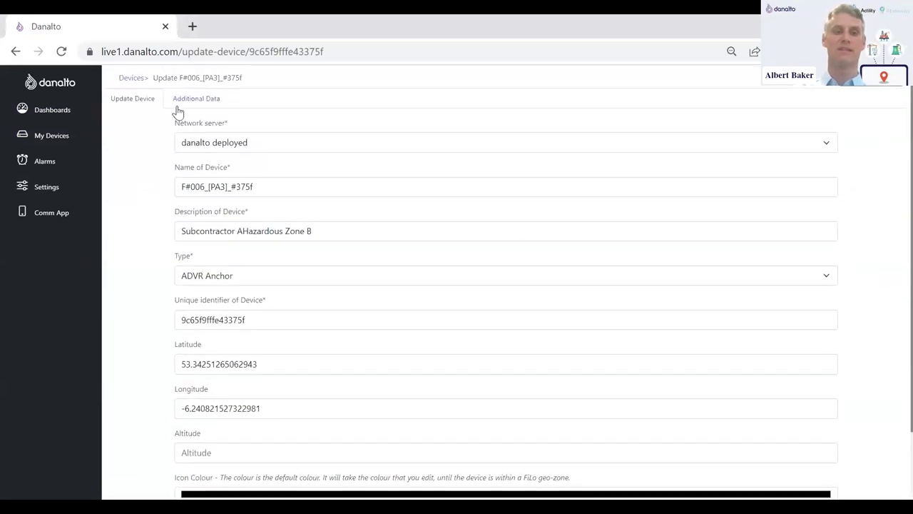
left_click(178, 100)
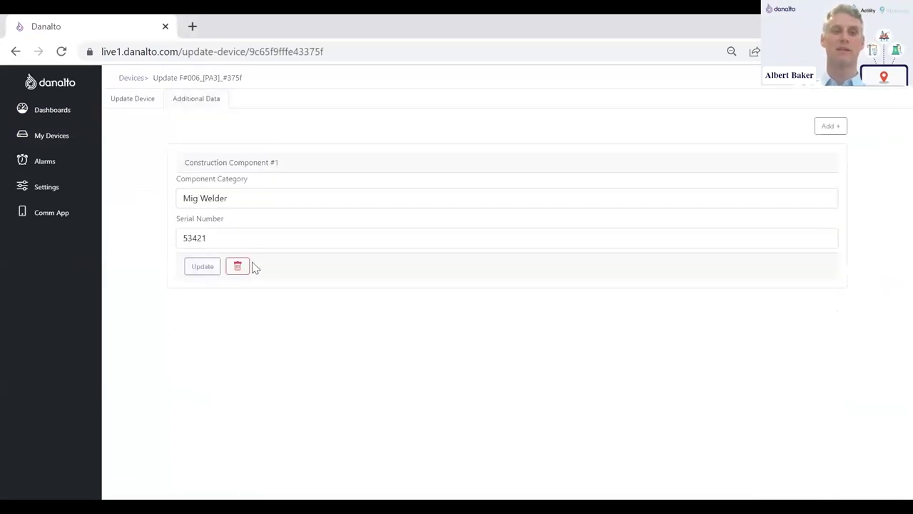
left_click(238, 267)
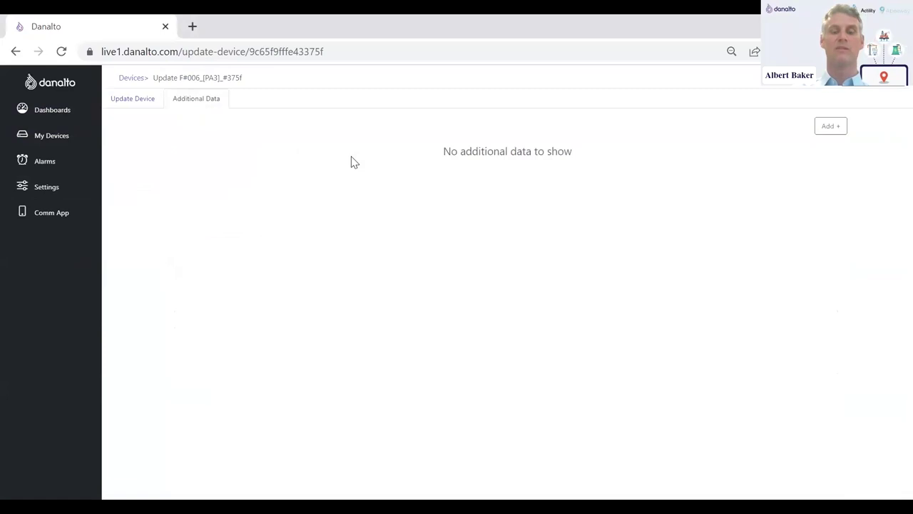
left_click(828, 129)
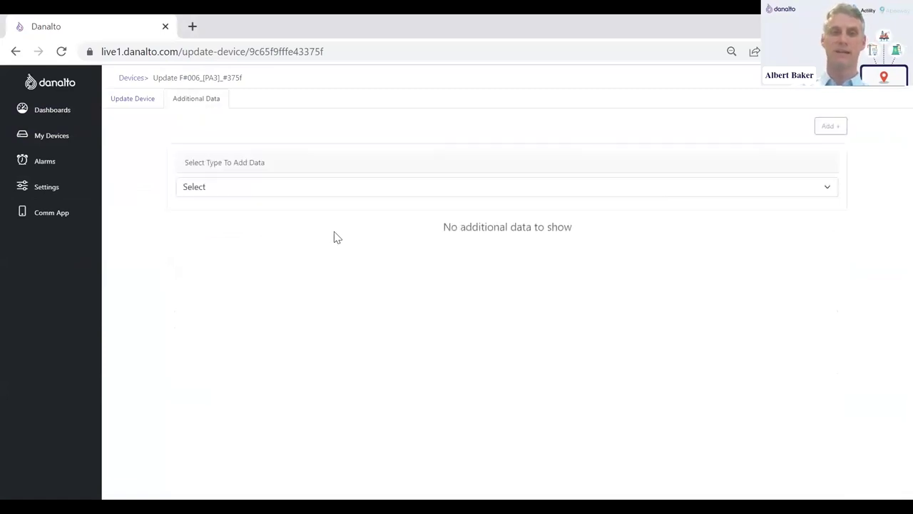
left_click(239, 190)
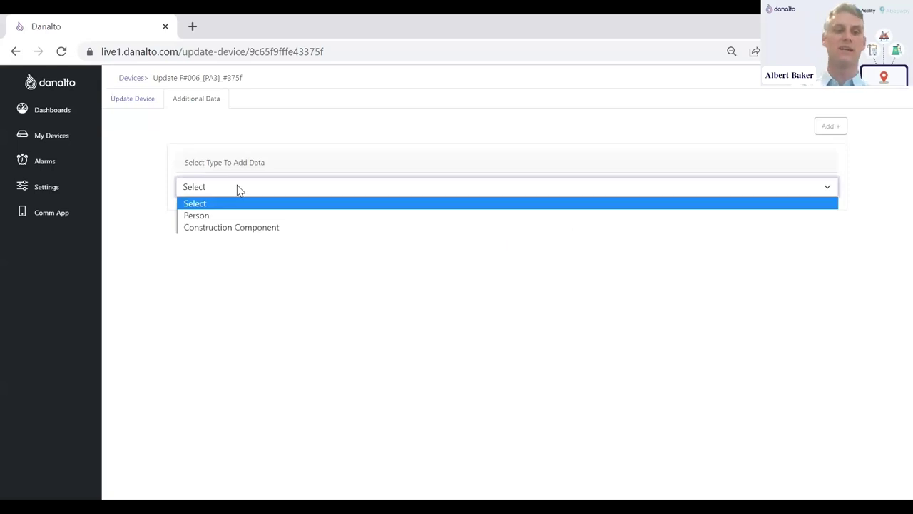
- Choose Person as the data type and enter the staff member's full name and staff ID
left_click(207, 215)
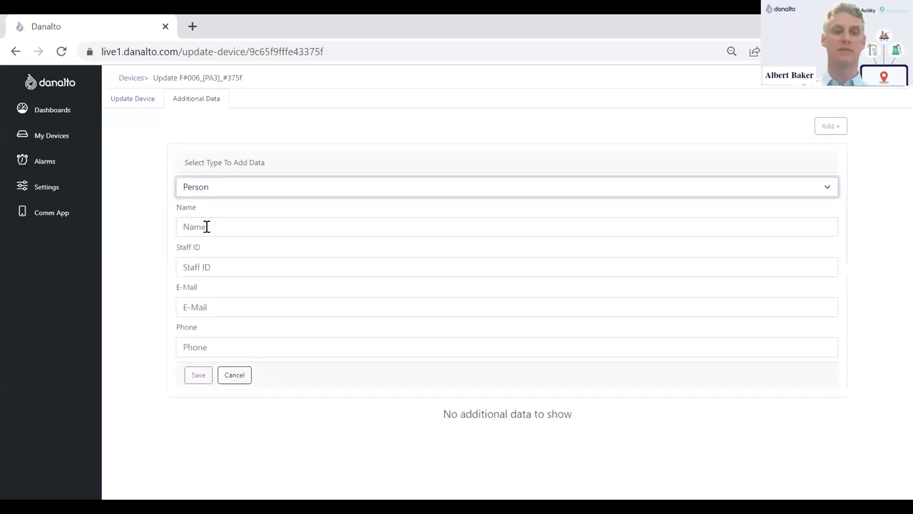
left_click(206, 226)
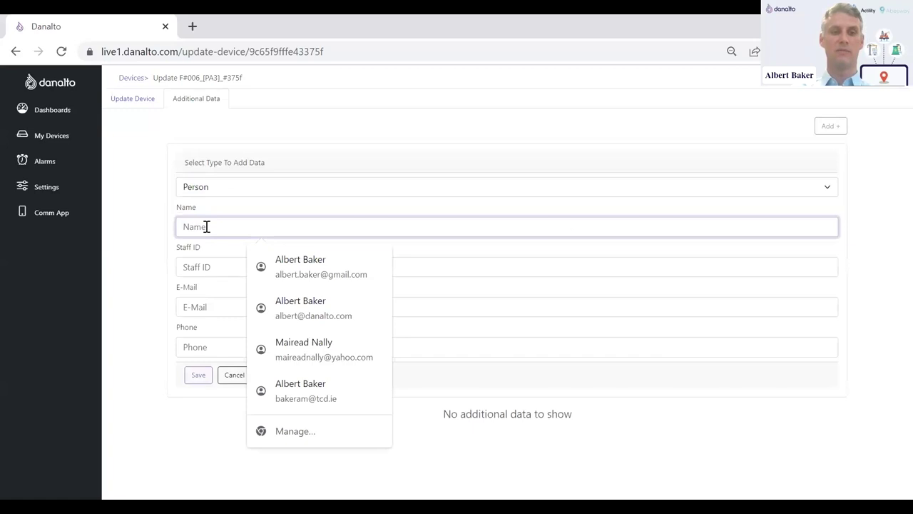
key("Tab")
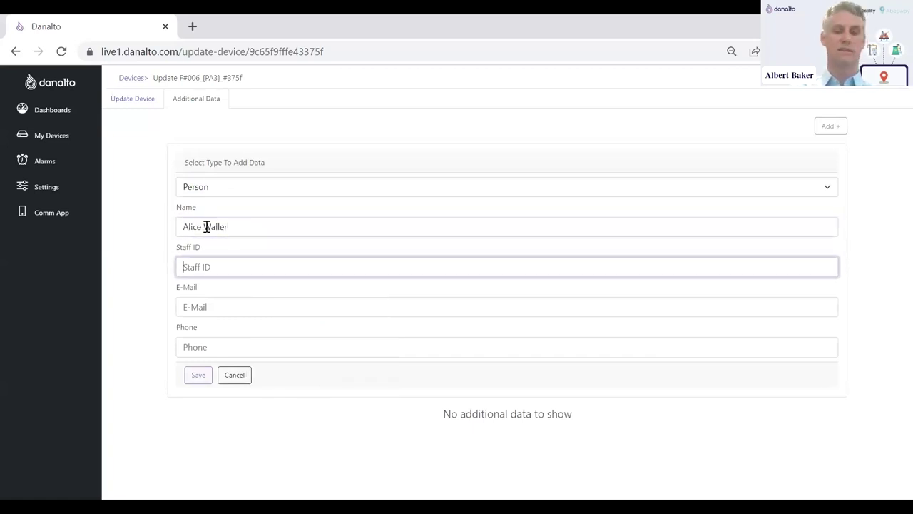
type("146")
- Fill in the staff member's e-mail address and phone number
key("Tab")
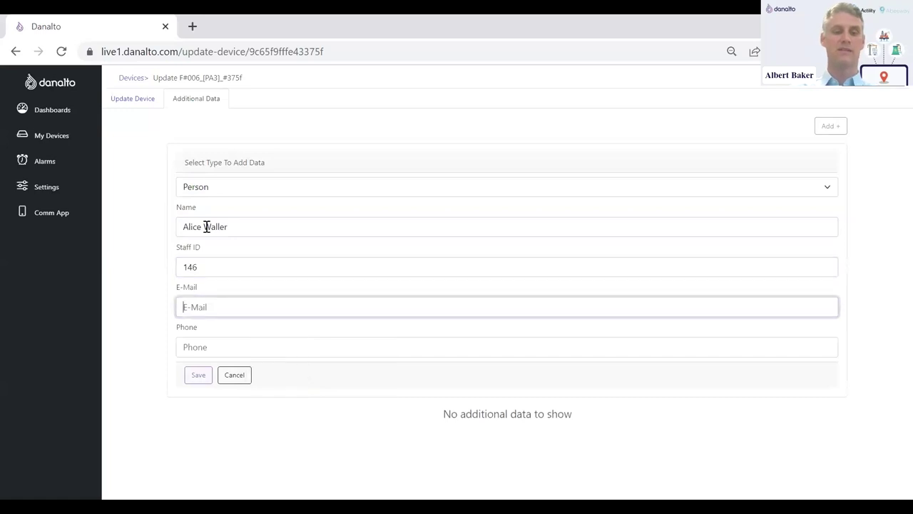
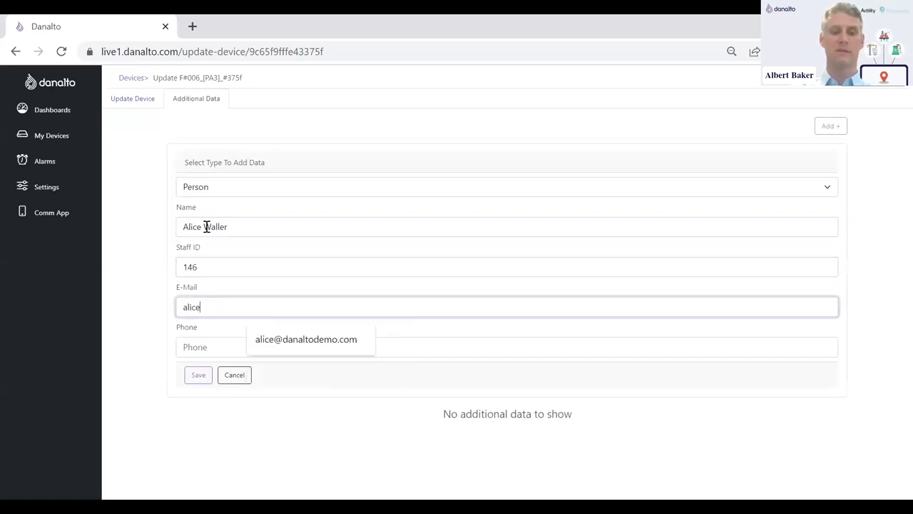
key("Tab")
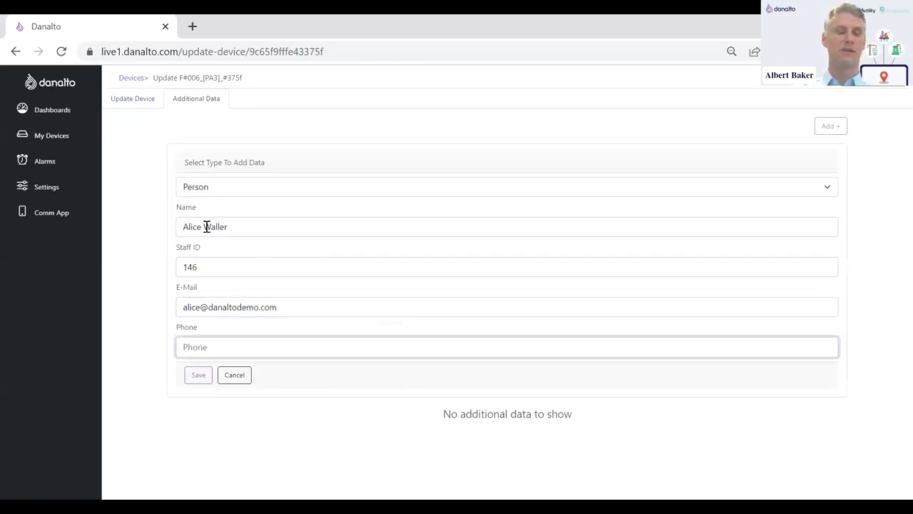
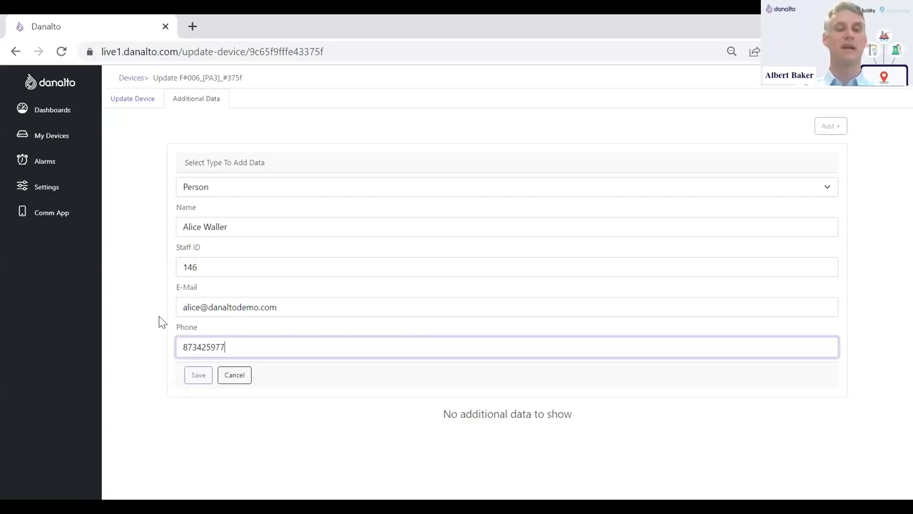
- Save the person details to the device as Person #1, then go to Dashboards
left_click(199, 376)
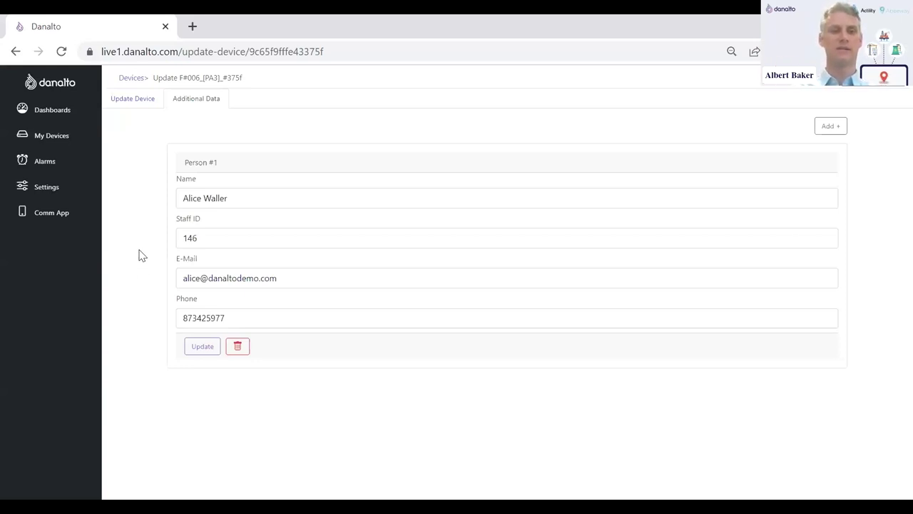
left_click(41, 118)
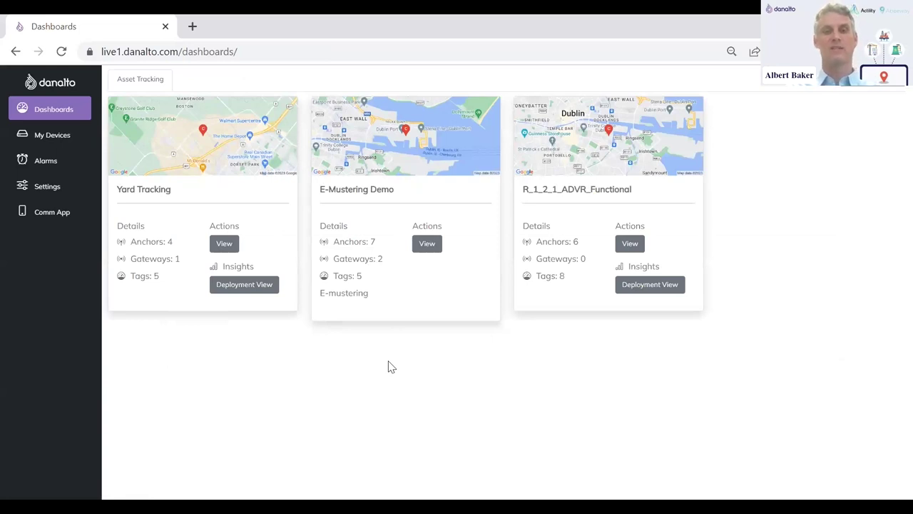
- Open the E-Mustering Demo dashboard, recentre the site map and briefly view the personnel table
left_click(425, 248)
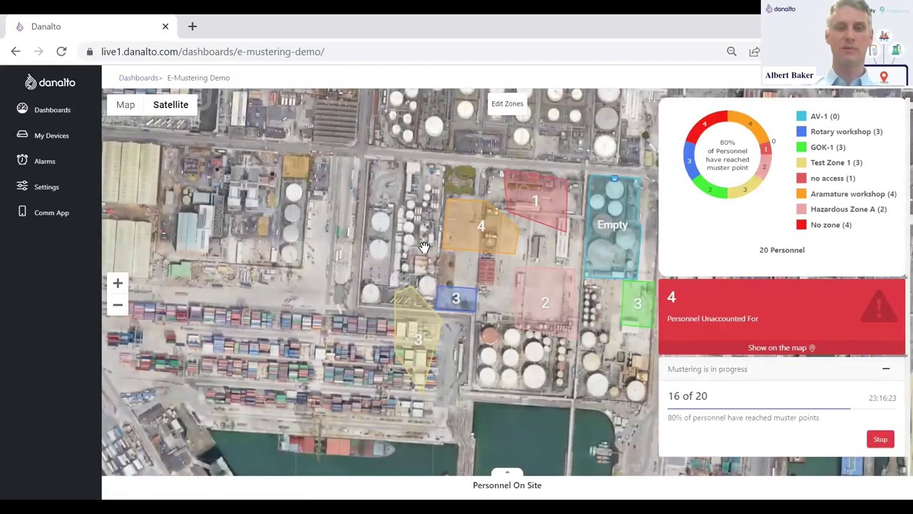
left_click_drag(352, 265, 225, 213)
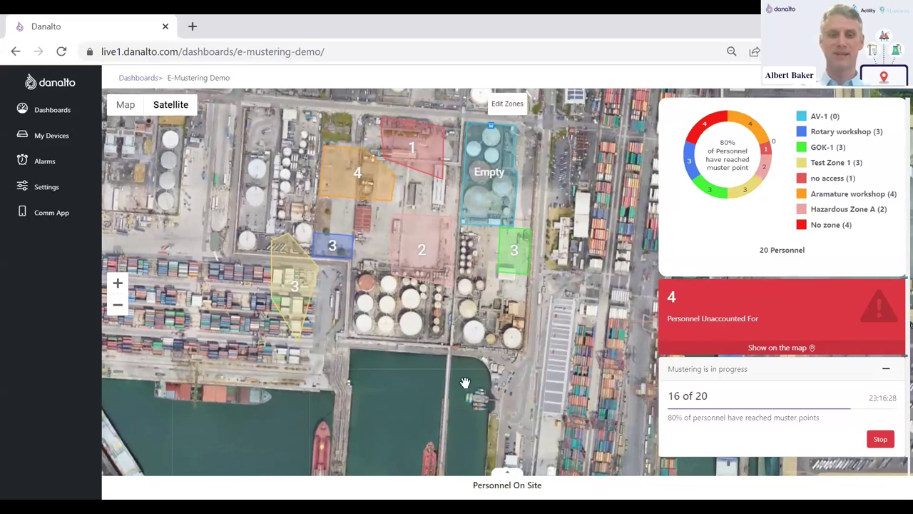
left_click(508, 471)
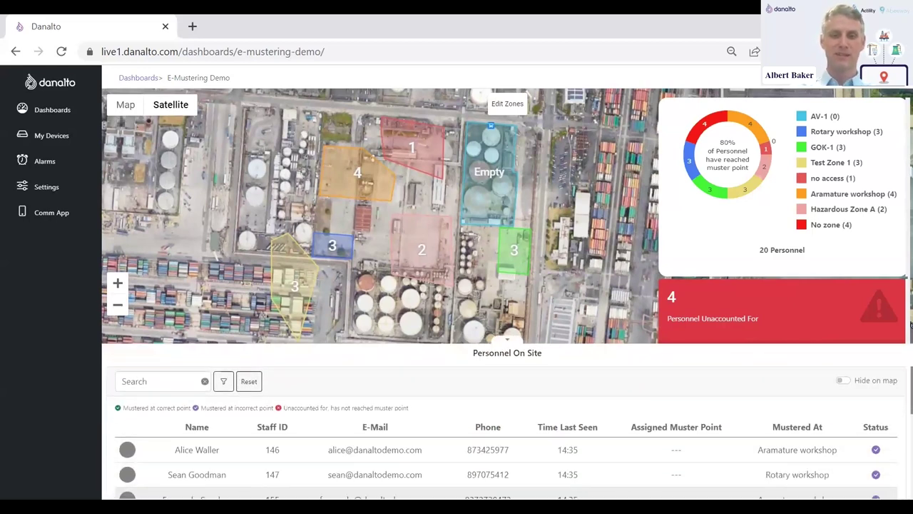
left_click(511, 343)
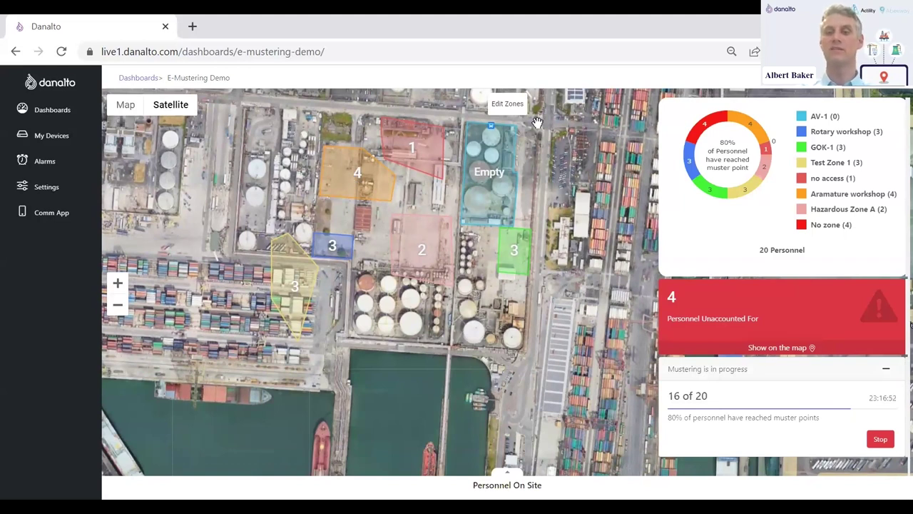
- Plot the 4 unaccounted-for personnel on the site map and pan to the zones
left_click(775, 349)
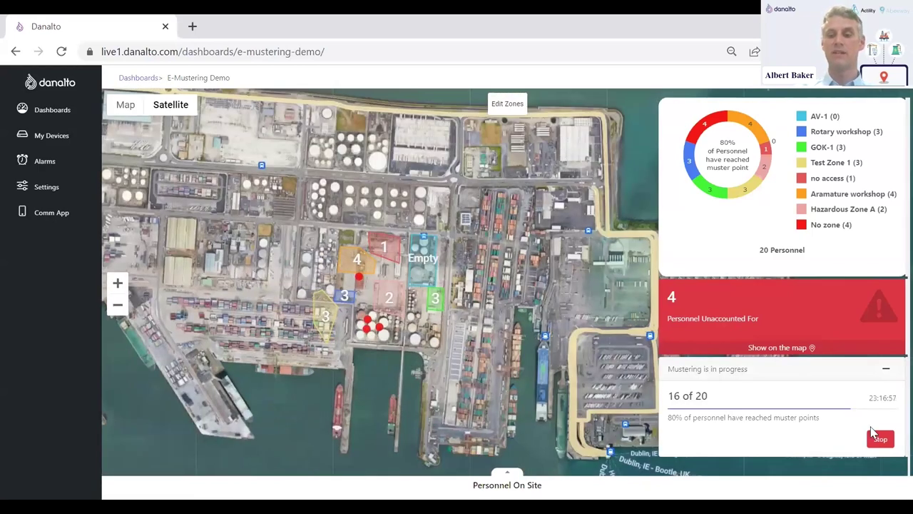
left_click(880, 441)
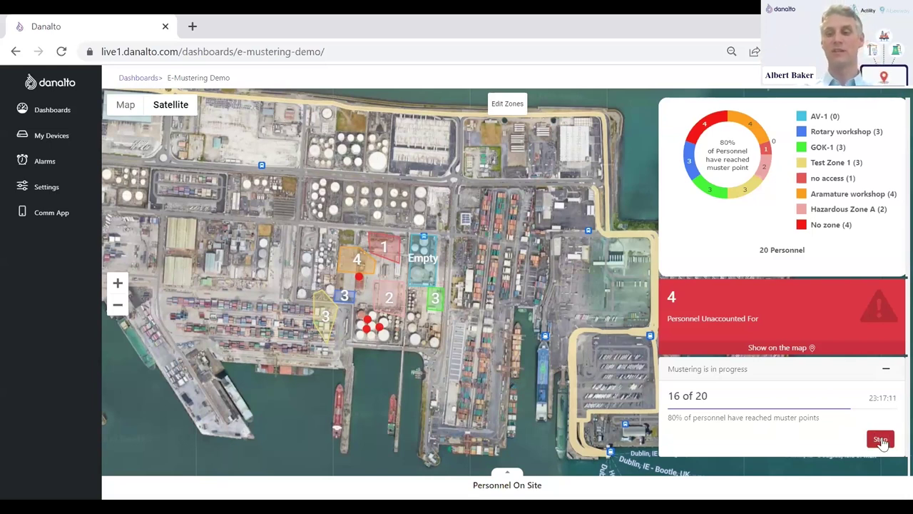
left_click_drag(435, 350, 512, 324)
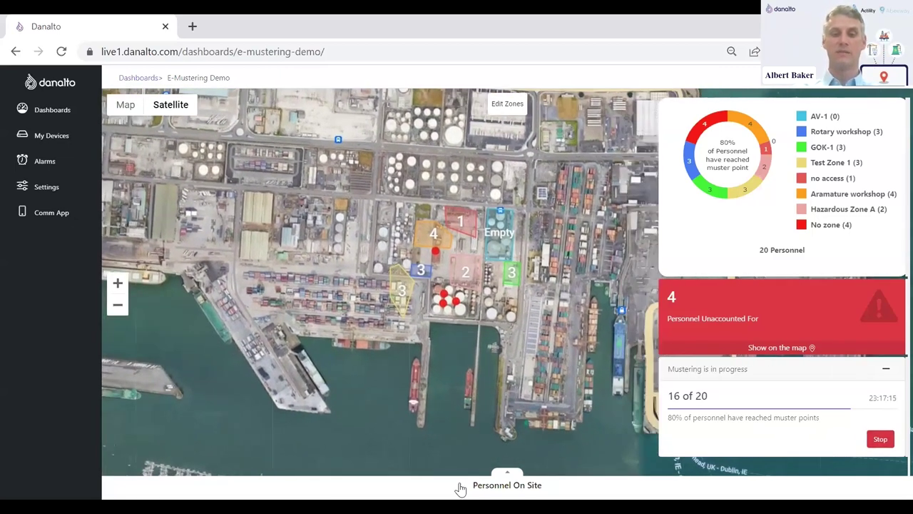
- Expand Personnel On Site and switch the filter from Not mustered to mustered staff
left_click(461, 489)
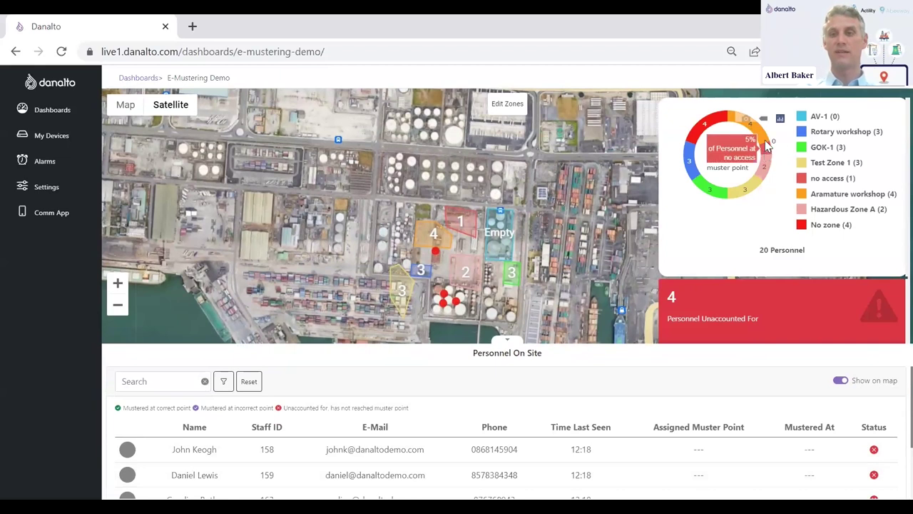
mouse_move(745, 198)
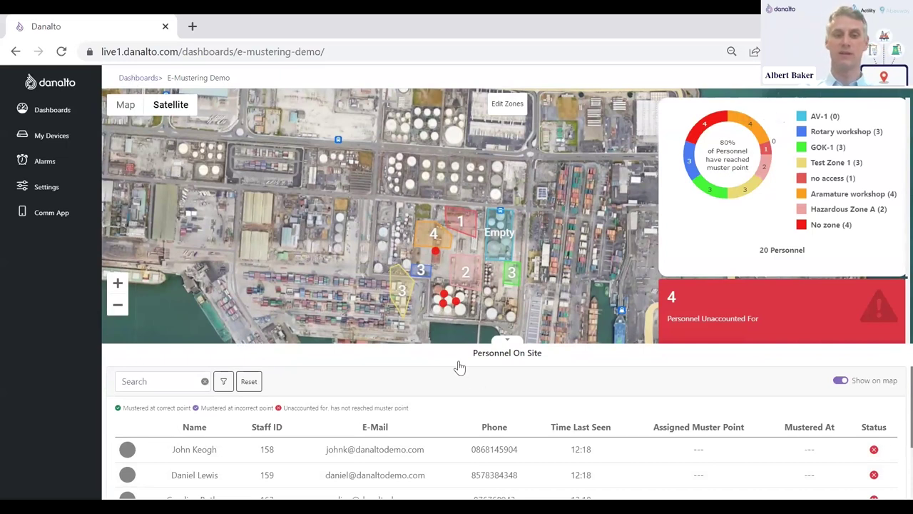
scroll(277, 330, "down", 2)
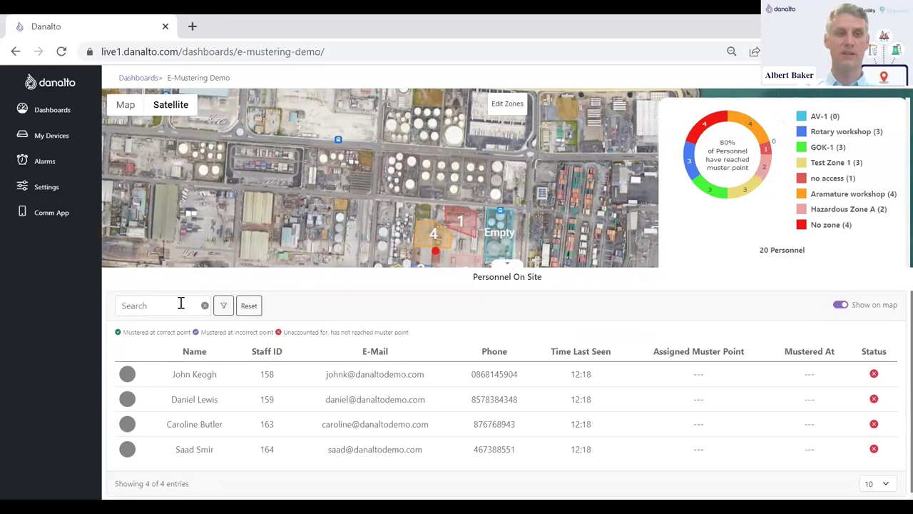
left_click(224, 305)
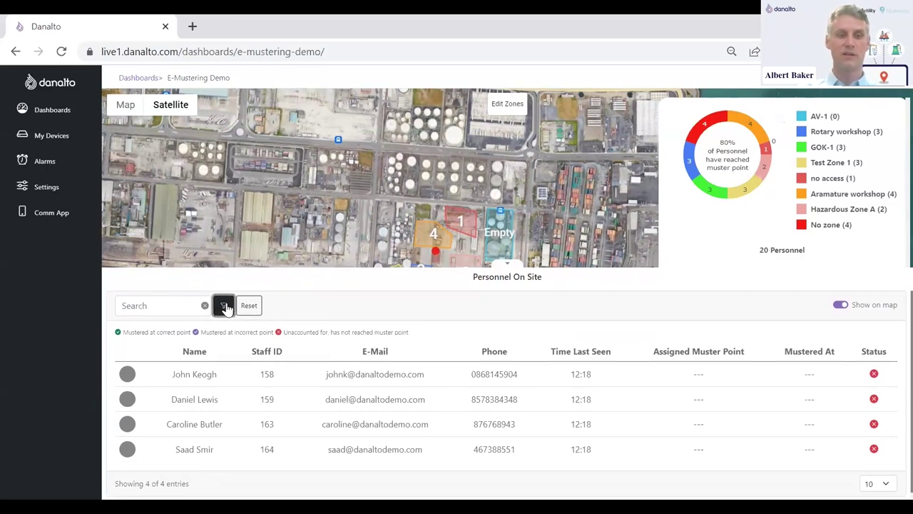
left_click(254, 265)
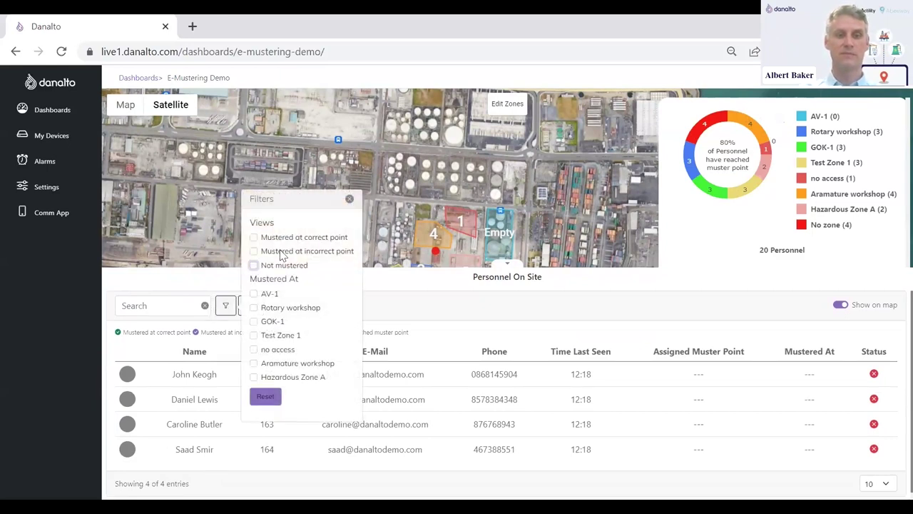
left_click(349, 199)
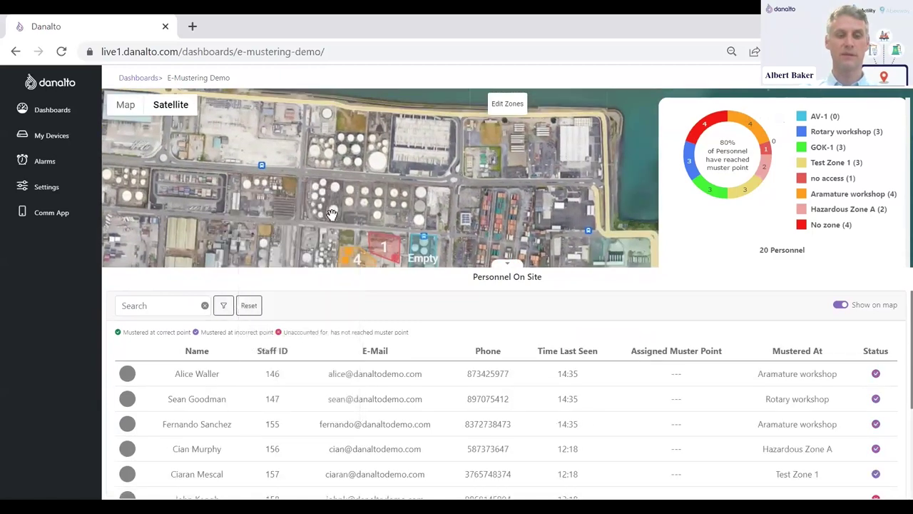
- Search the list for the tagged staff member and show their Personnel Tag 01 on the map
left_click(157, 306)
type("alice")
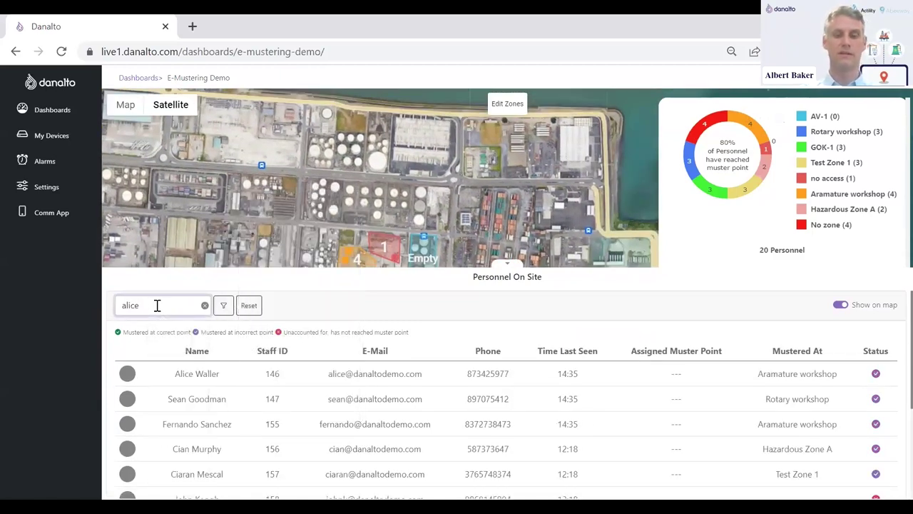
left_click(241, 383)
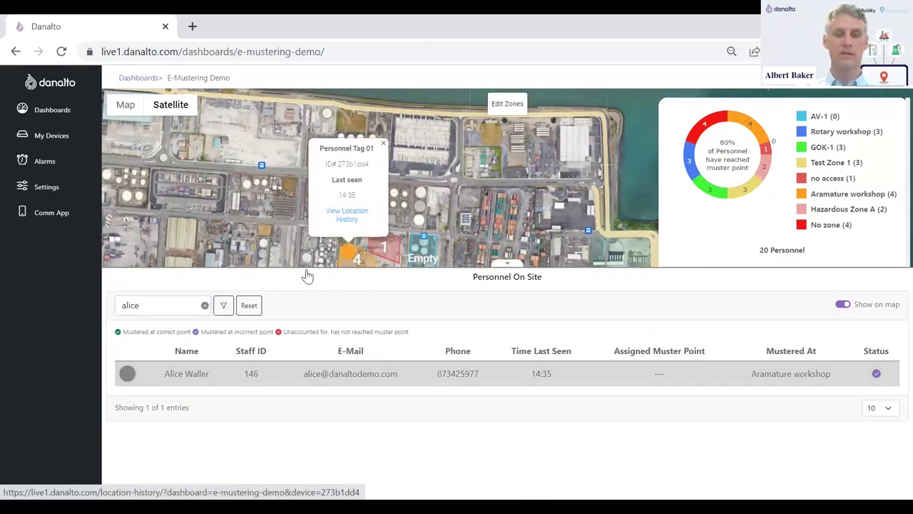
left_click_drag(306, 270, 300, 330)
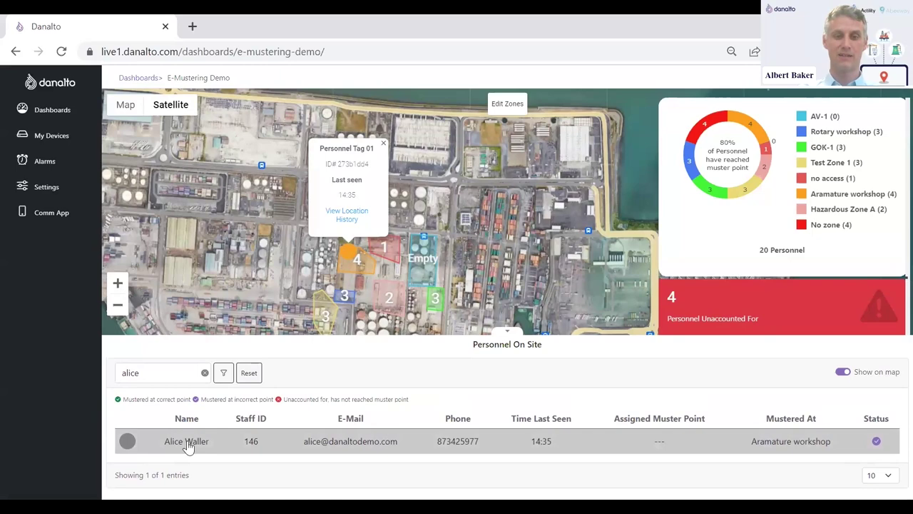
- Open Personnel Tag 01's location history, step through its positions and view time per zone
left_click(340, 224)
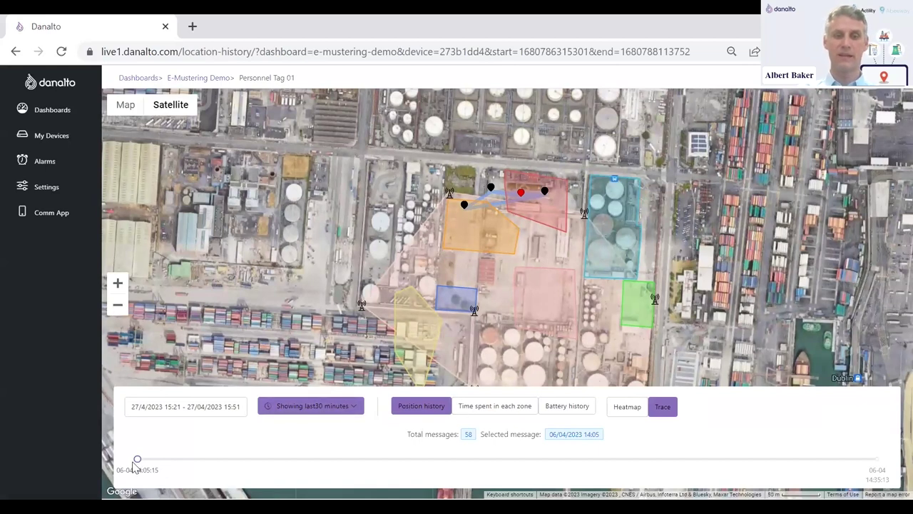
mouse_move(137, 458)
left_mouse_down()
mouse_move(326, 481)
mouse_move(579, 478)
left_mouse_up()
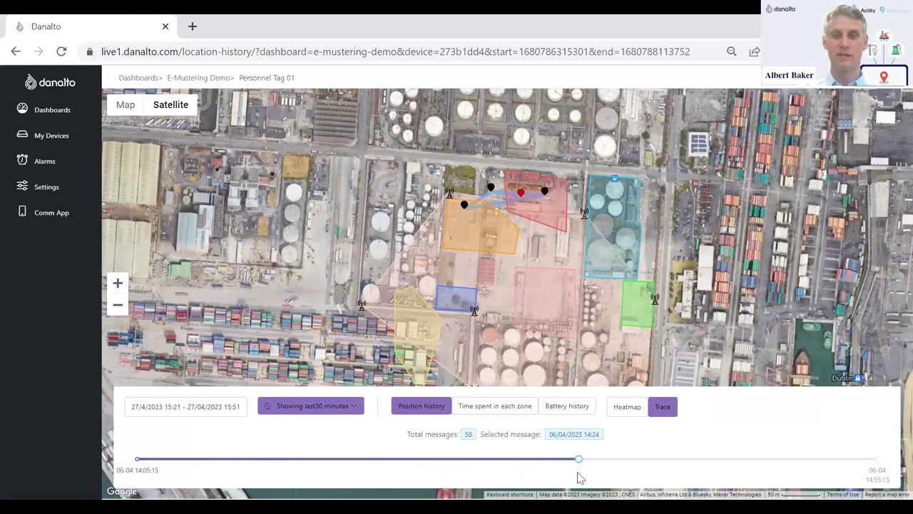
left_click(471, 408)
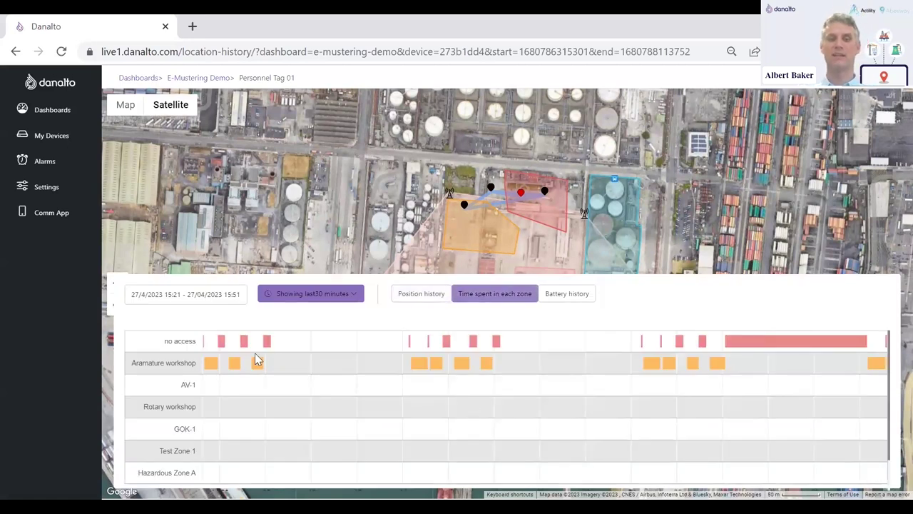
- Return to the position history and display the last 30 minutes as a heatmap
mouse_move(206, 361)
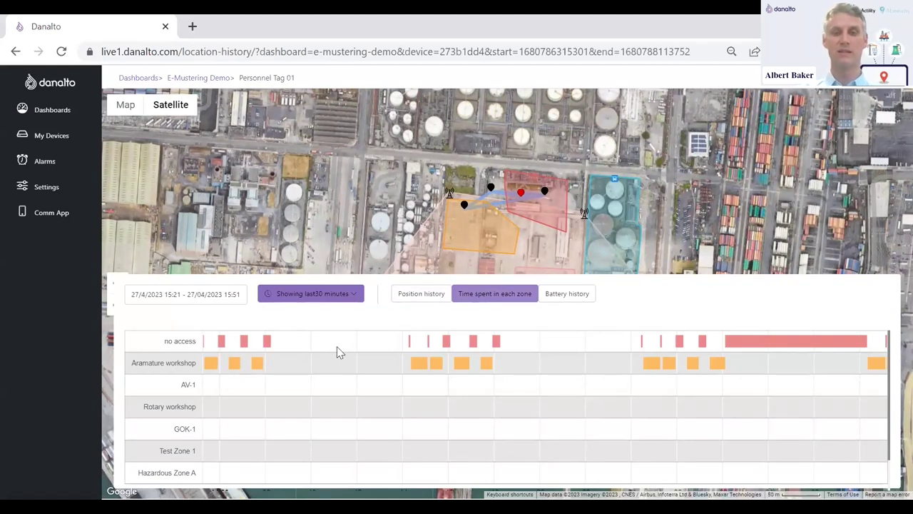
mouse_move(266, 342)
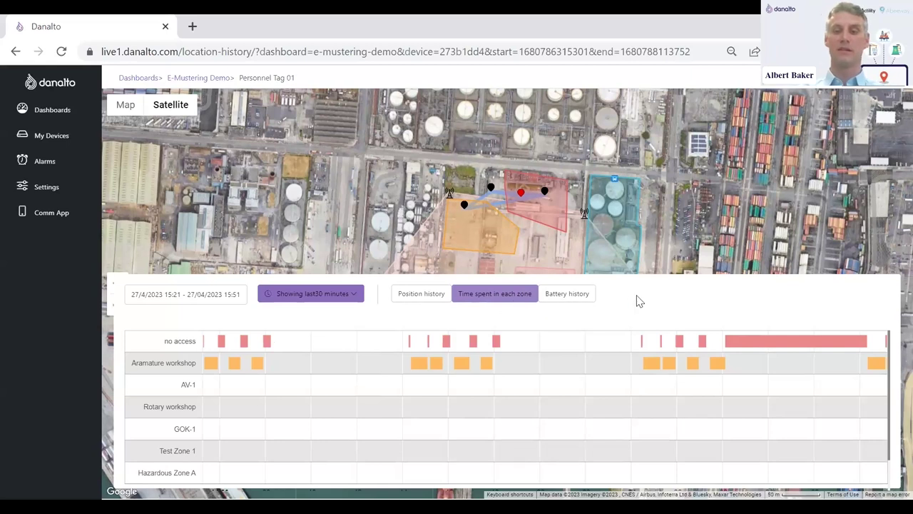
left_click(413, 296)
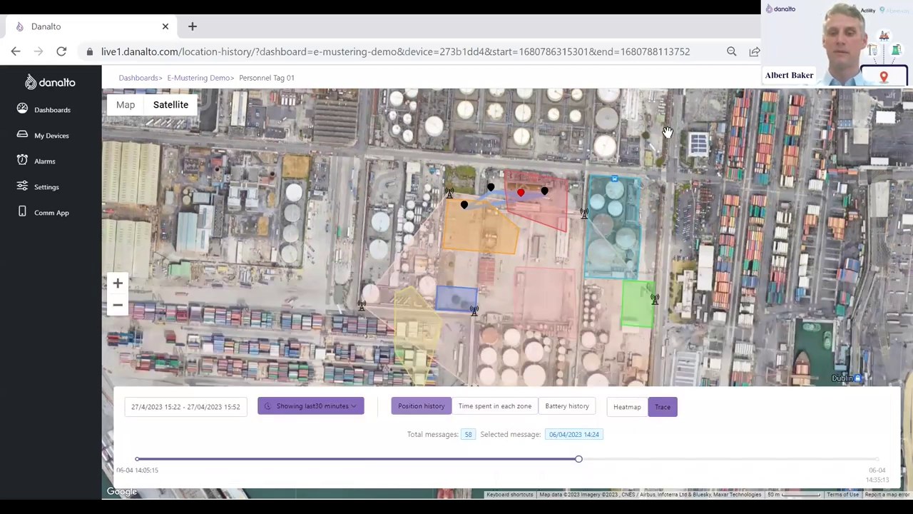
left_click(626, 407)
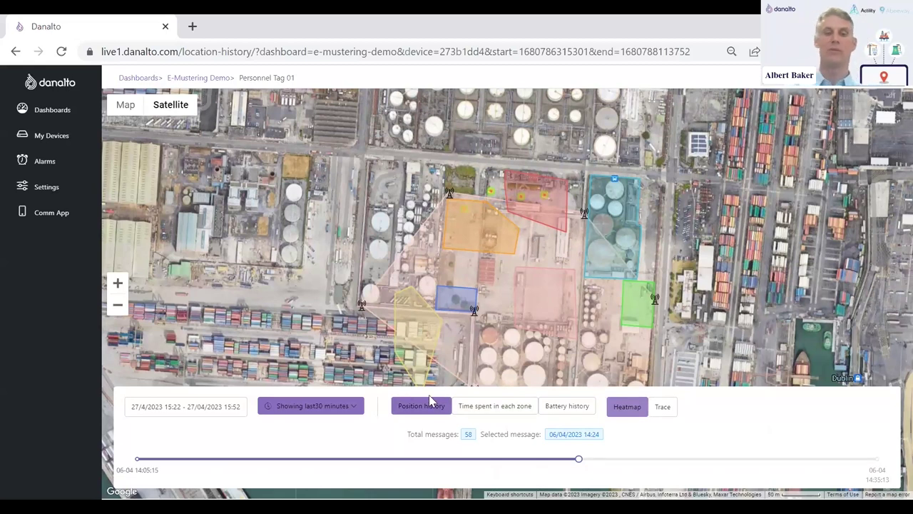
- Back on E-Mustering Demo, open Personnel On Site and map the four unaccounted-for staff
left_click(209, 80)
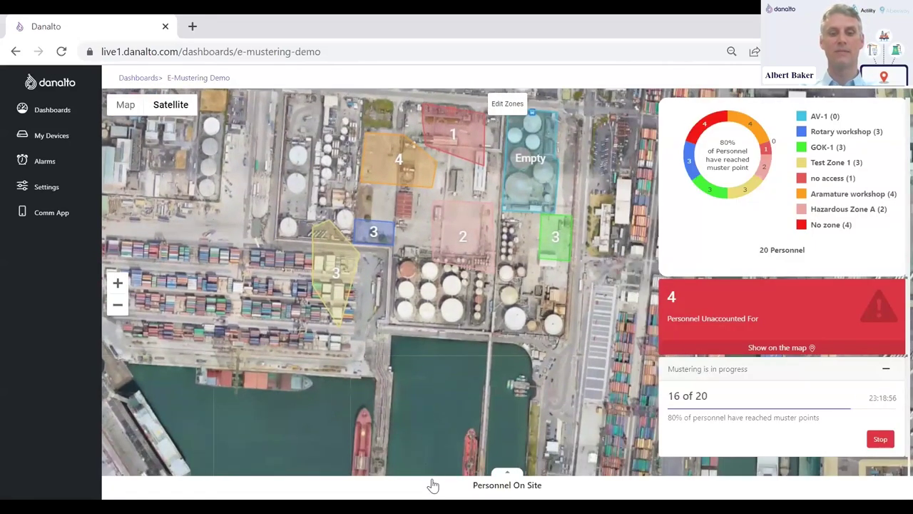
left_click(432, 484)
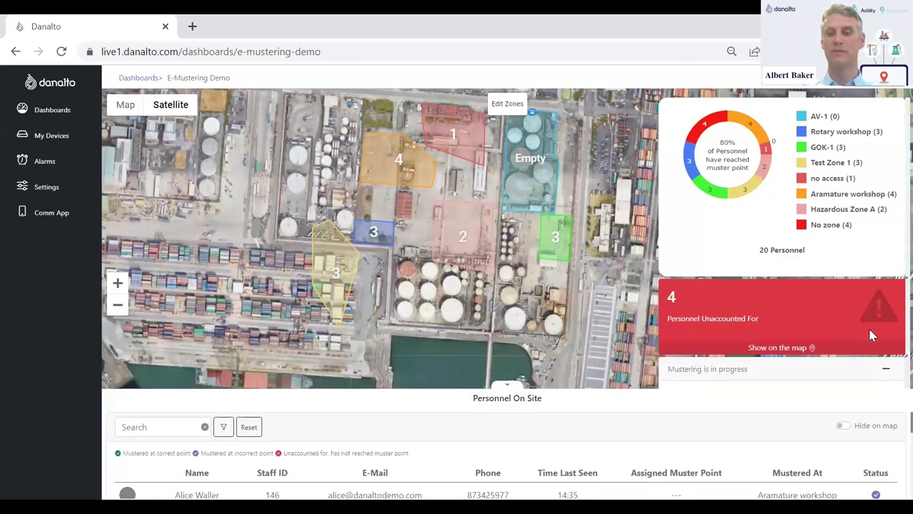
left_click(827, 350)
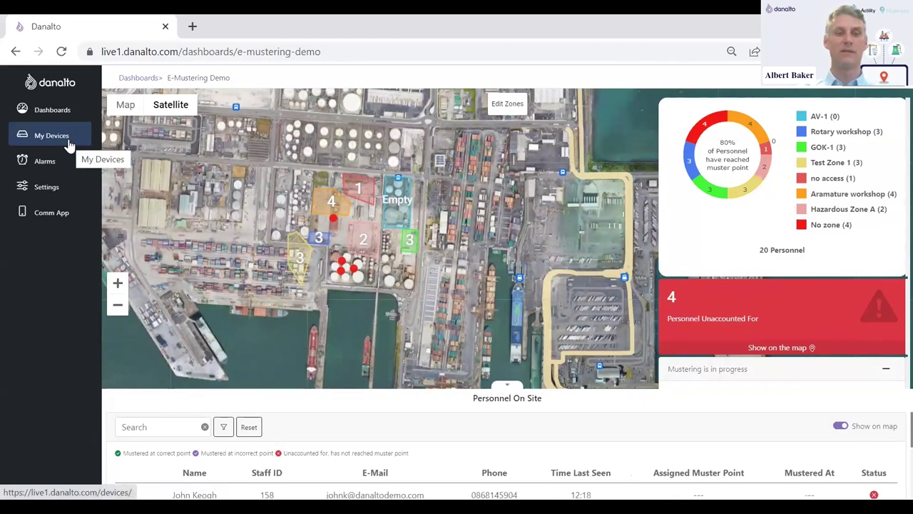
- Open the Yard Tracking dashboard from Dashboards and expand its Tags list
left_click(54, 111)
left_click(228, 243)
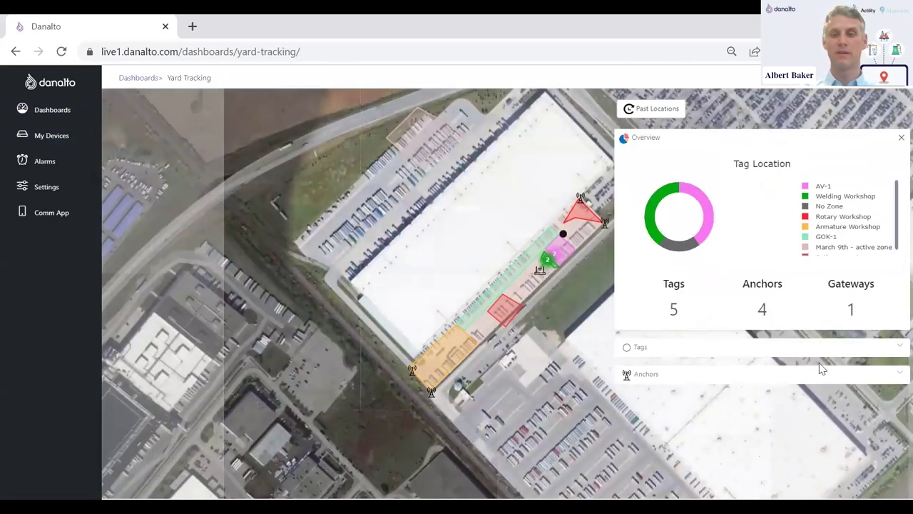
left_click(846, 349)
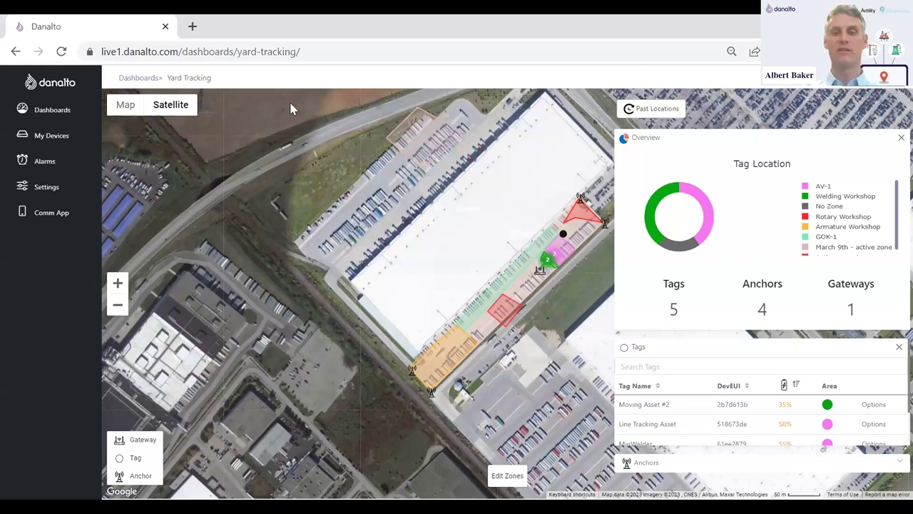
- Find device 2879 (MigWelder) in My Devices and delete its existing construction component entry
left_click(58, 142)
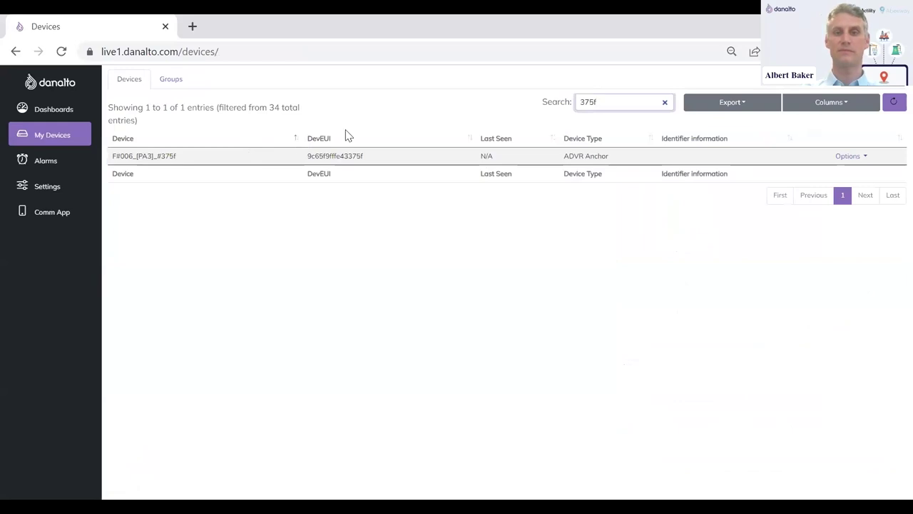
double_click(592, 104)
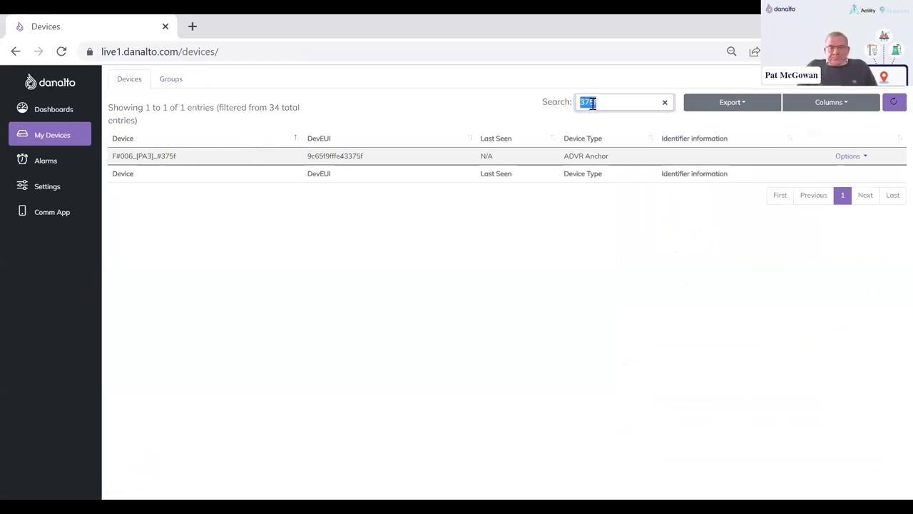
key("BackSpace")
type("287")
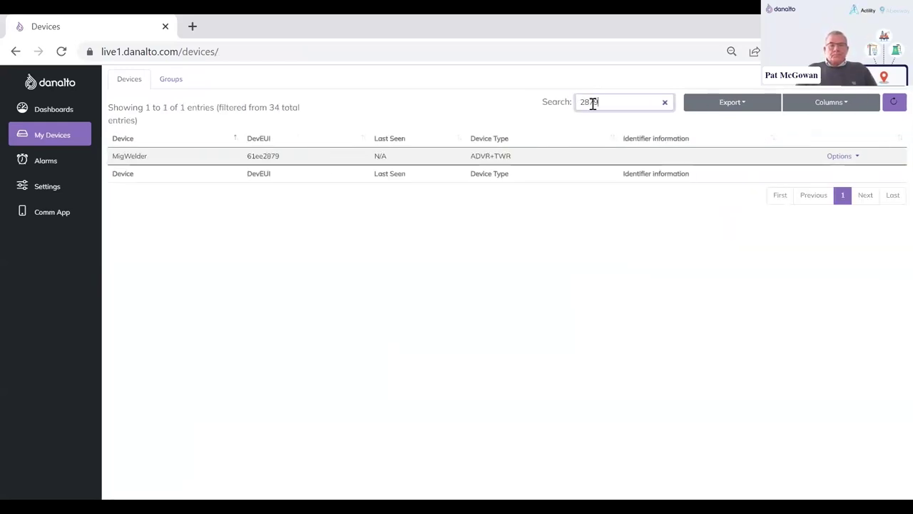
type("9")
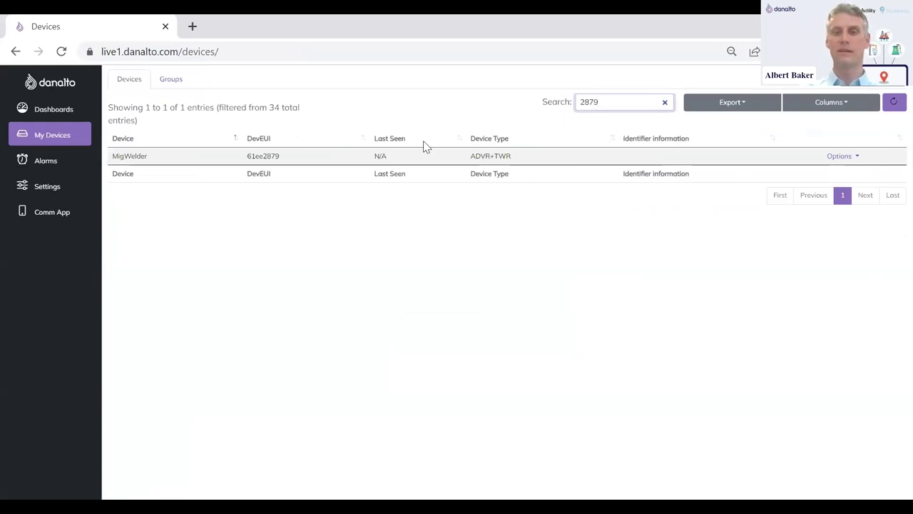
left_click(843, 157)
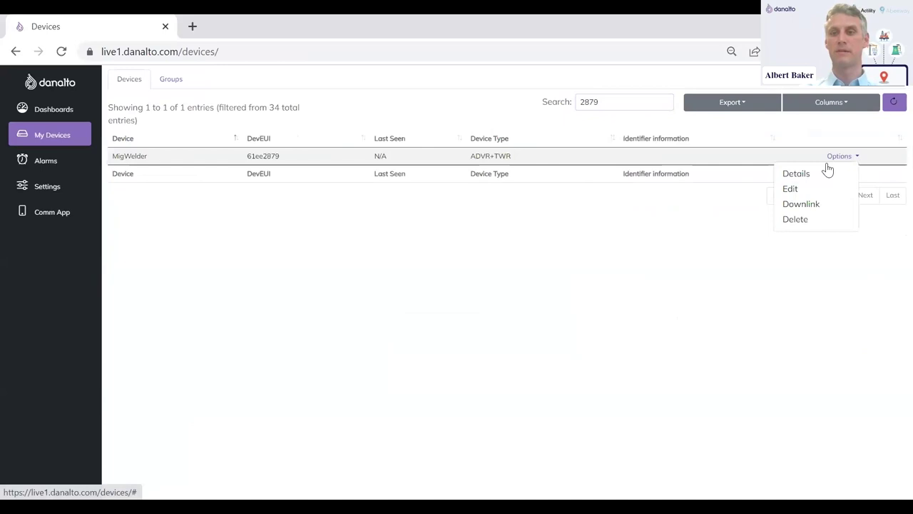
left_click(790, 188)
left_click(202, 104)
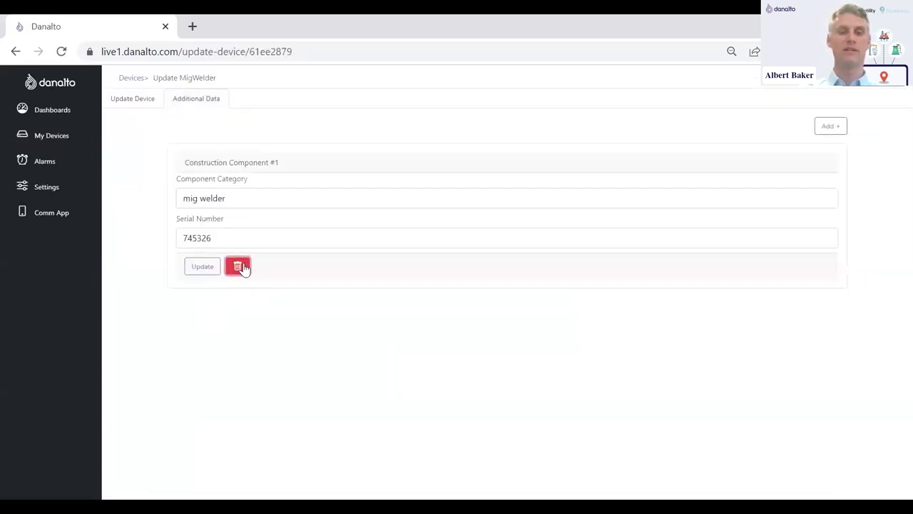
left_click(240, 267)
- Add a Construction Component with category 'mig welder' and serial number 63542, and save it
left_click(830, 127)
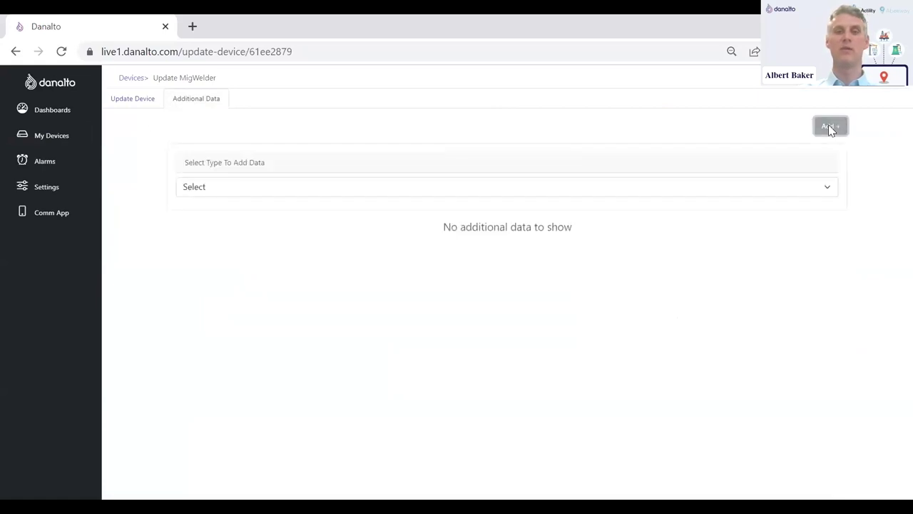
left_click(241, 192)
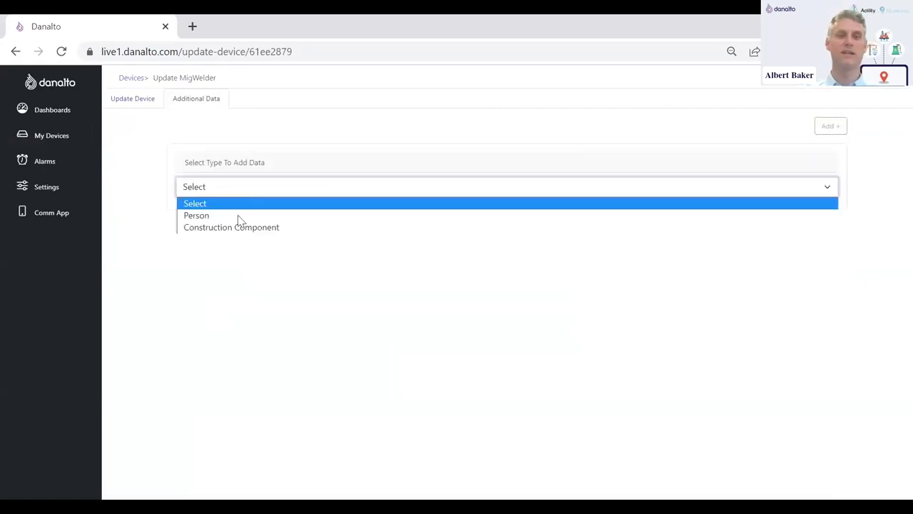
left_click(236, 228)
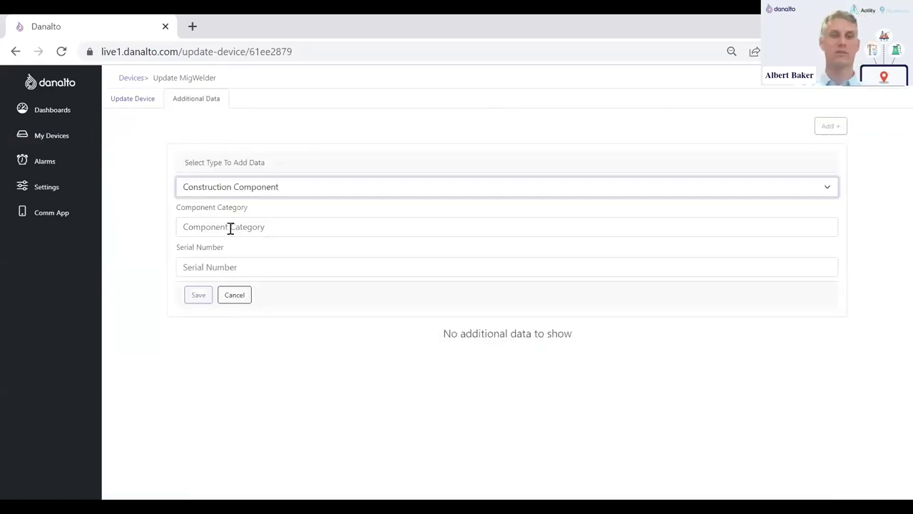
left_click(230, 227)
type("mig weld")
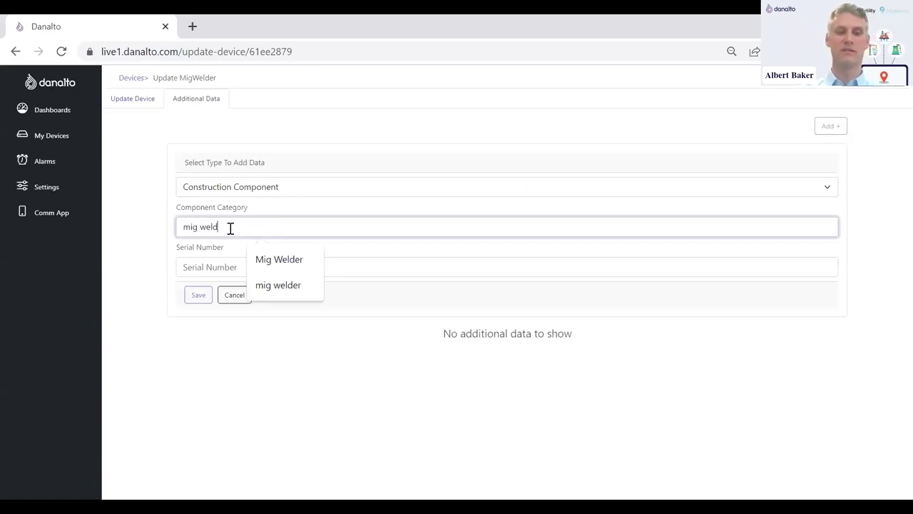
type("er")
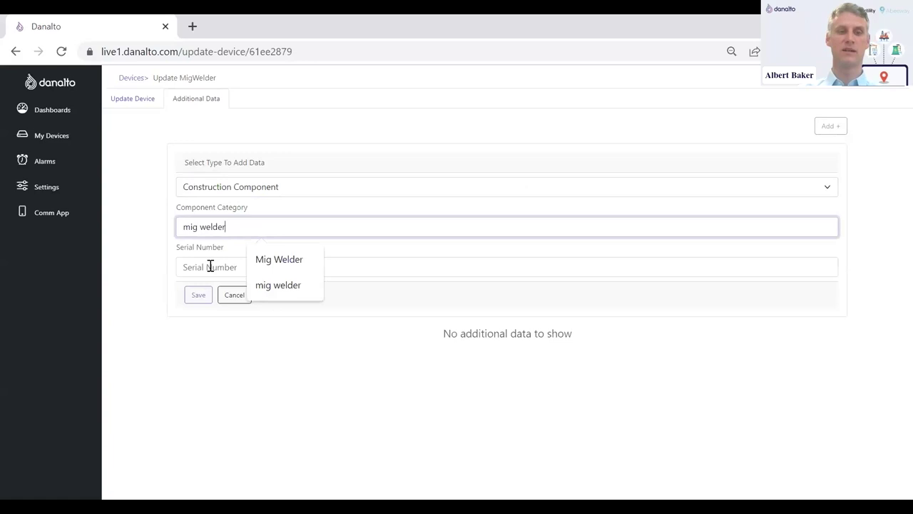
left_click(210, 266)
type("63542")
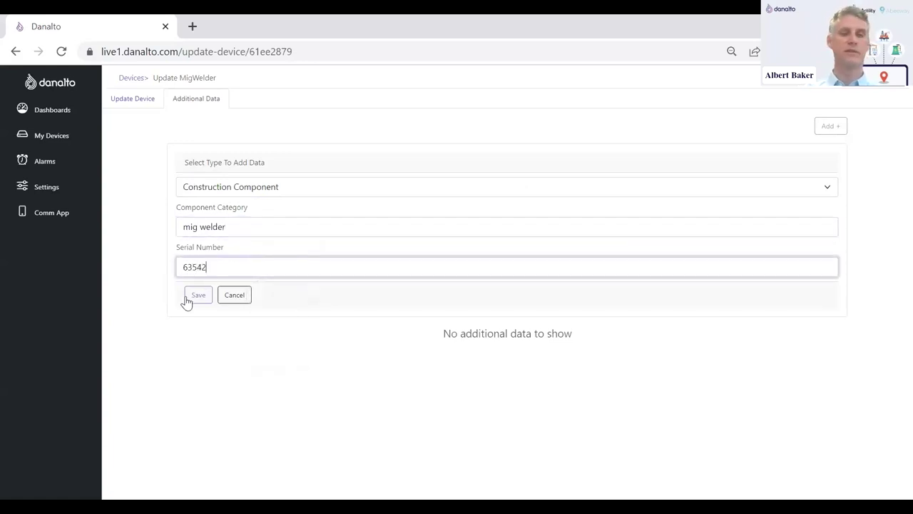
left_click(196, 294)
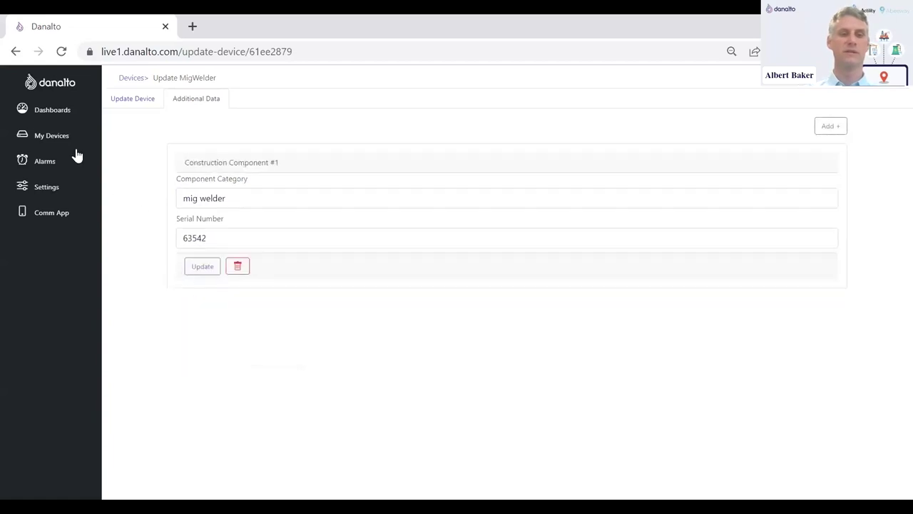
left_click(41, 111)
- Search the Yard Tracking tags for 'mi' and open the MigWelder tag's location history
left_click(224, 245)
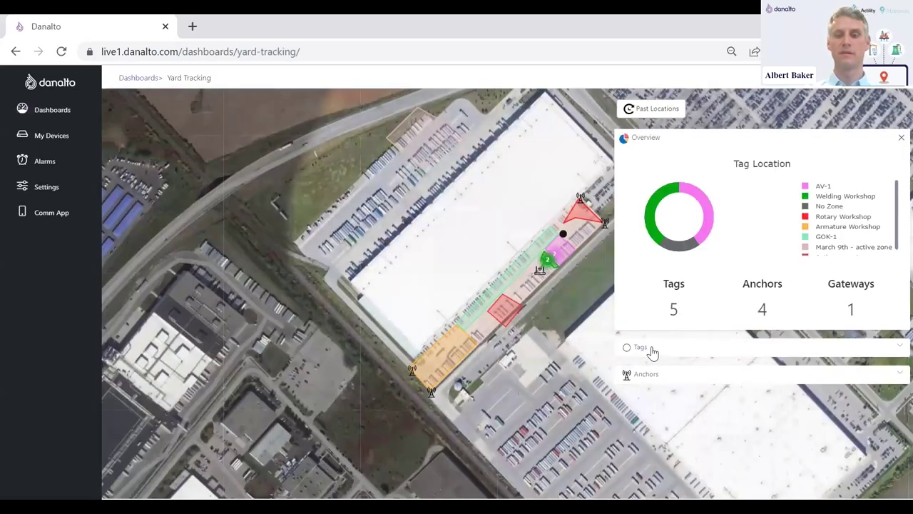
left_click(651, 350)
left_click(652, 367)
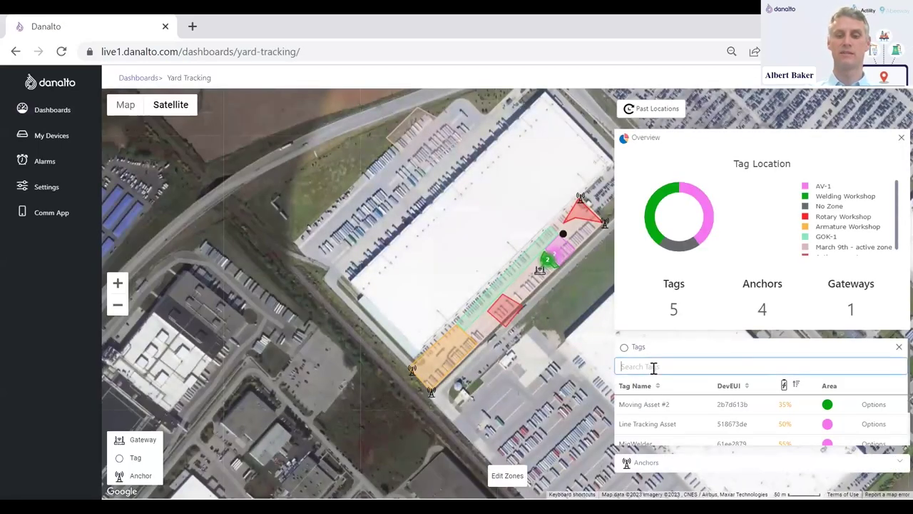
type("mig")
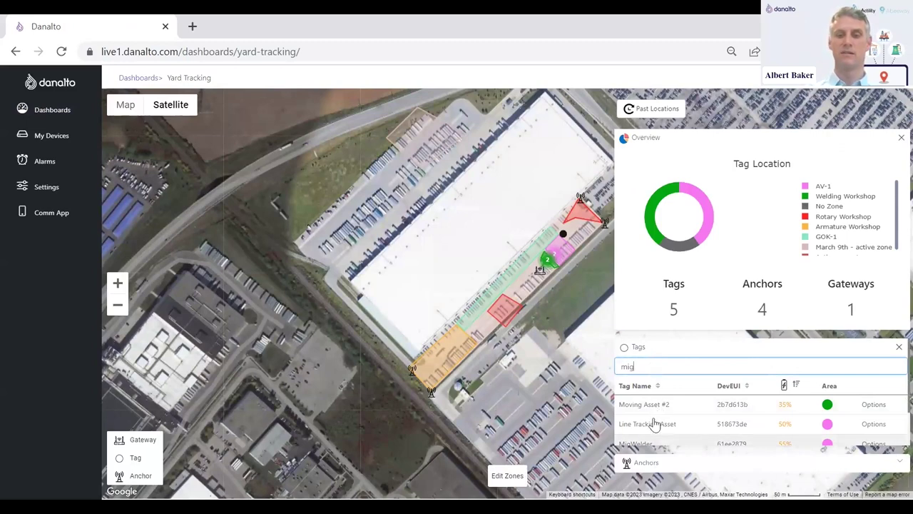
left_click(645, 443)
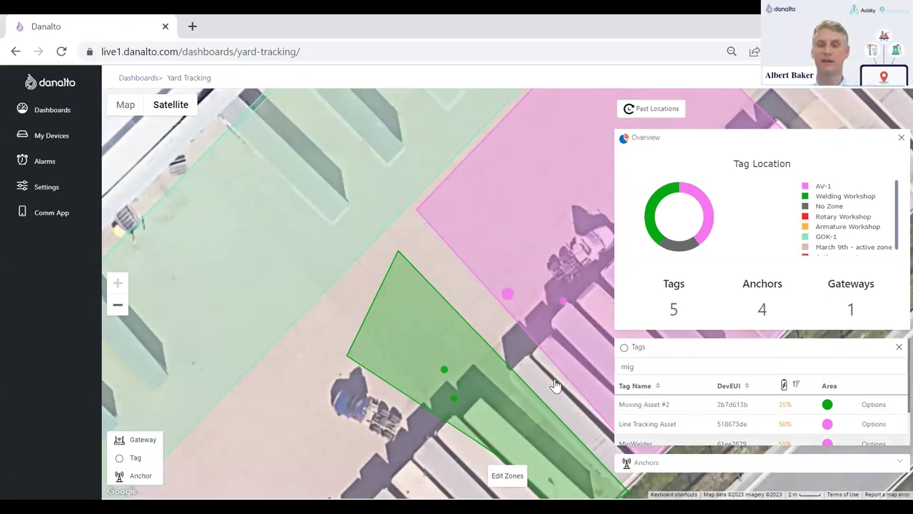
left_click(508, 296)
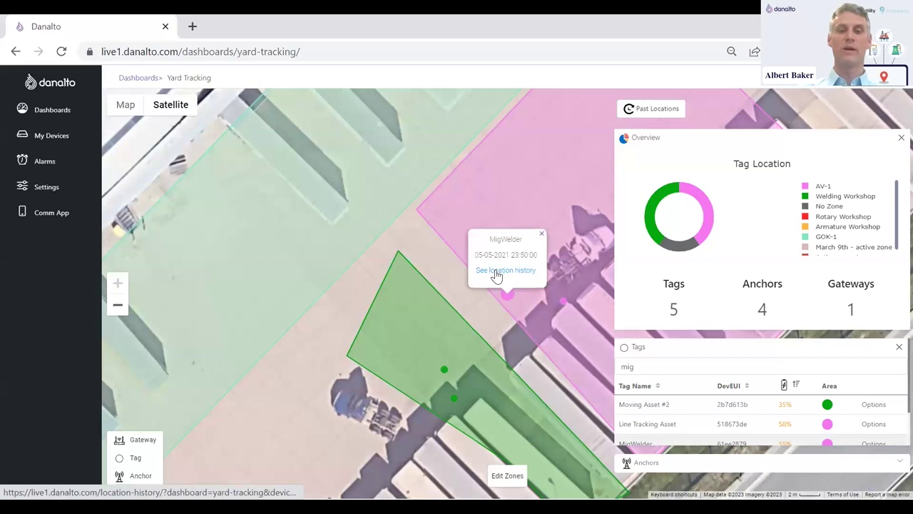
left_click(497, 276)
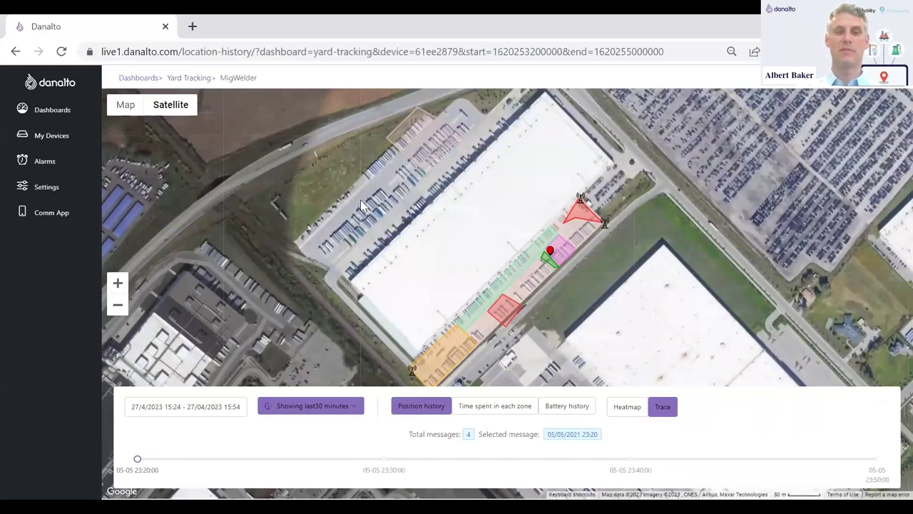
- Show MigWelder's last 24 hours of positions, zoom into the welding area, and play to 18:10
left_click(334, 406)
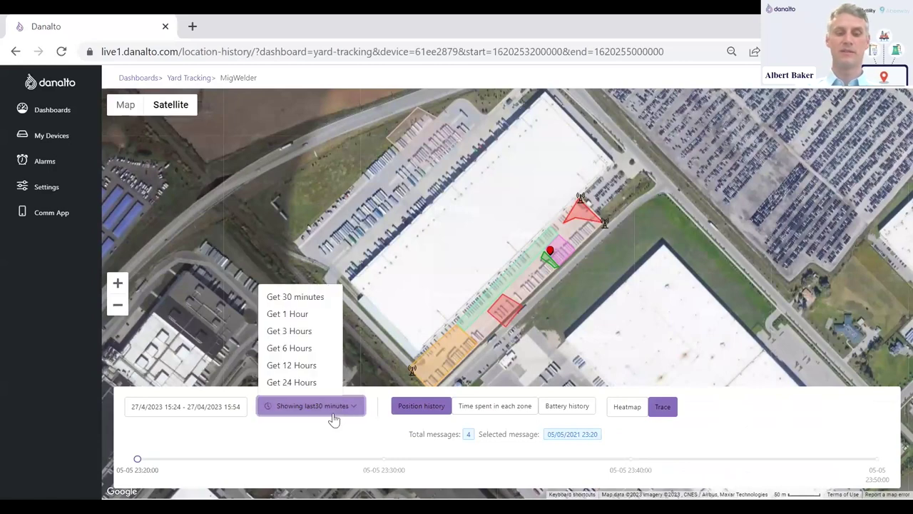
left_click(288, 382)
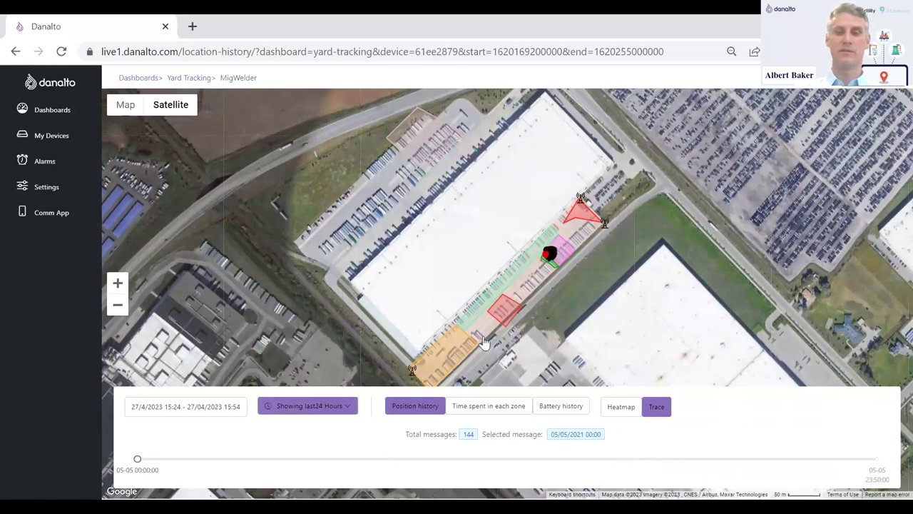
scroll(569, 276, "up", 3)
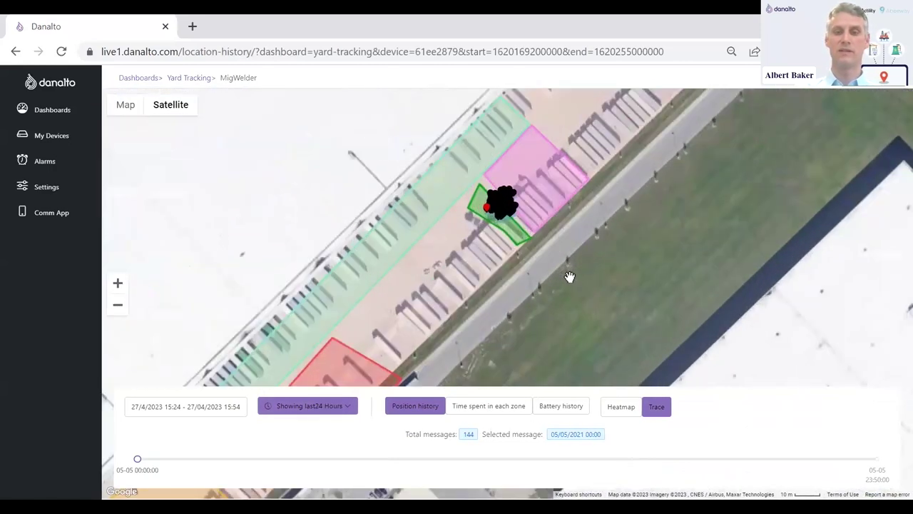
scroll(570, 277, "up", 1)
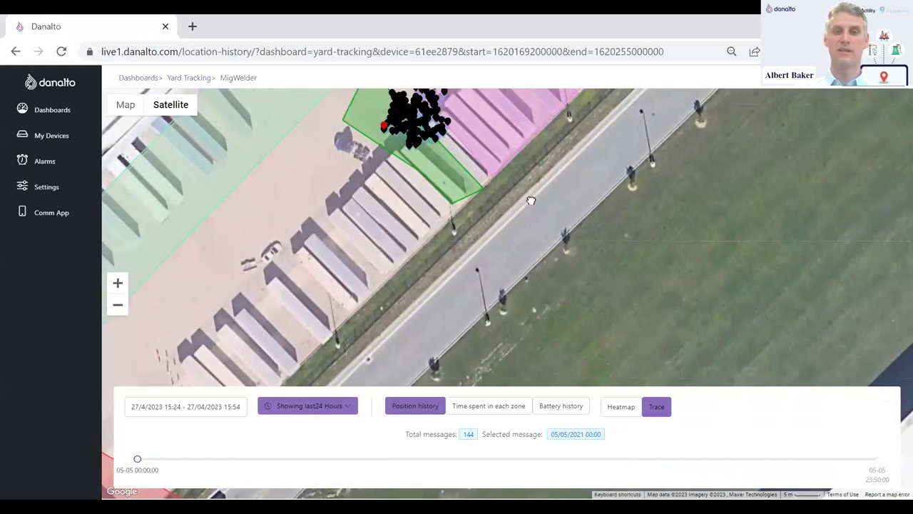
scroll(549, 280, "up", 1)
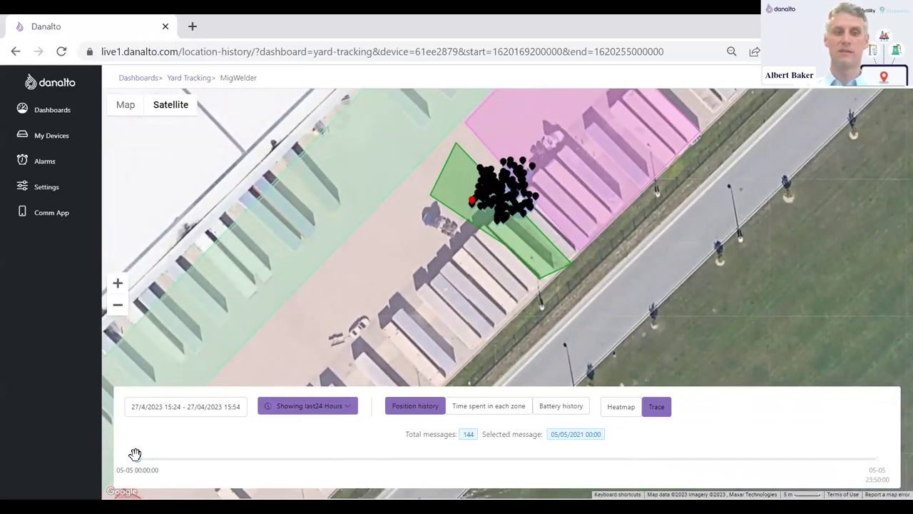
mouse_move(137, 461)
left_mouse_down()
mouse_move(304, 448)
mouse_move(473, 463)
mouse_move(701, 459)
left_mouse_up()
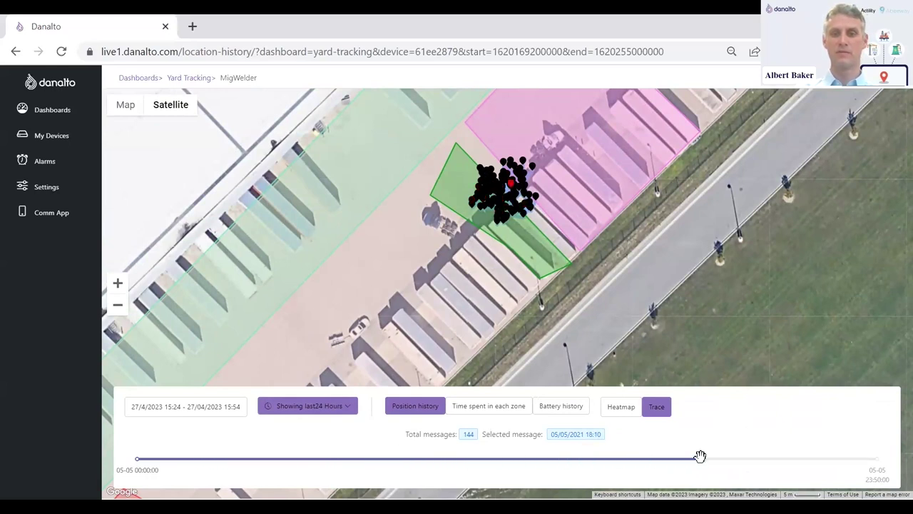
- Chart MigWelder's time per zone, reading Welding Workshop and AV-1 stays, then return to Yard Tracking
left_click(497, 407)
mouse_move(366, 366)
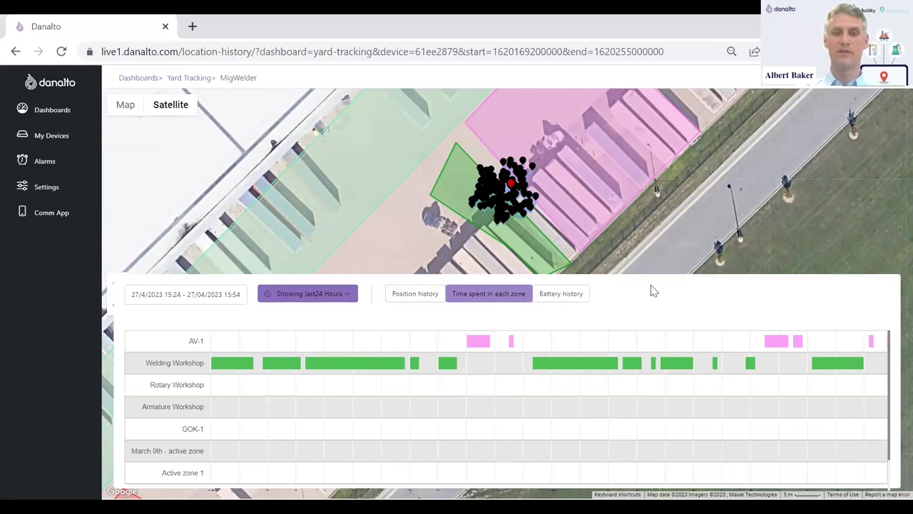
mouse_move(468, 347)
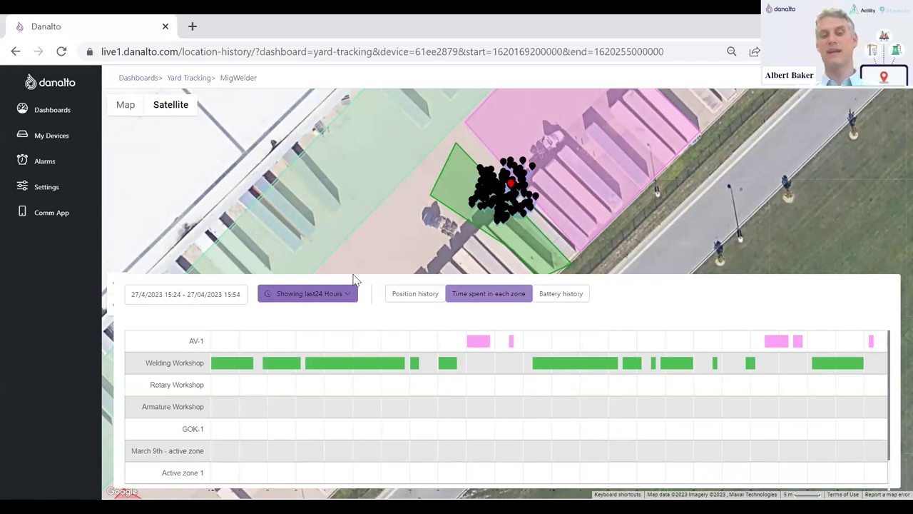
mouse_move(198, 115)
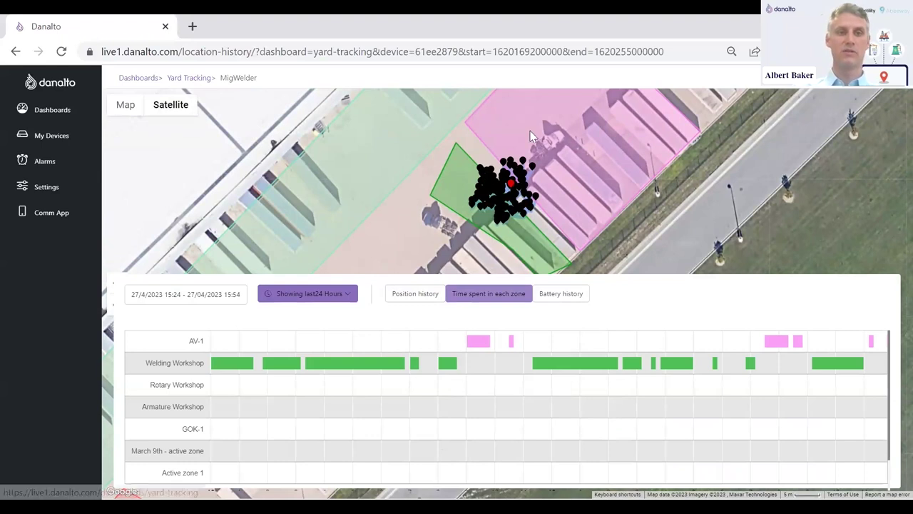
left_click(189, 77)
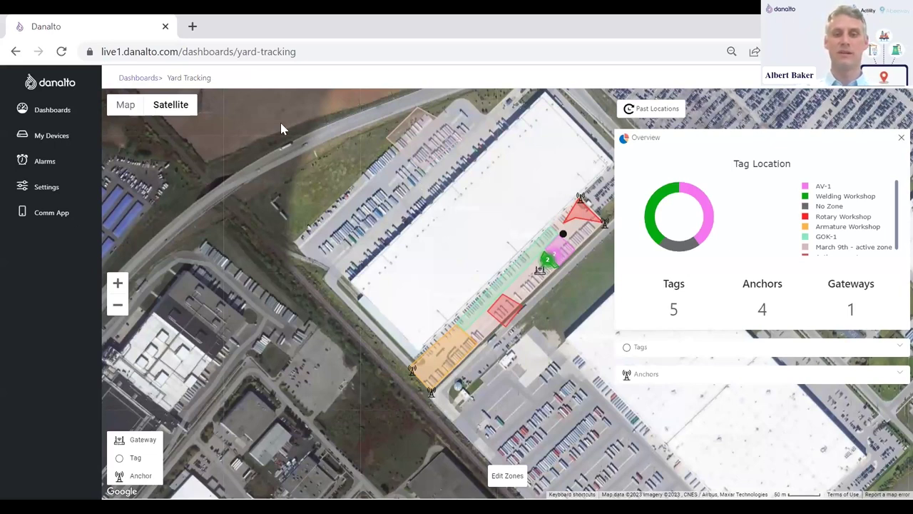
- Draw a four-cornered polygon zone on the yard map and open its blank Area properties form
left_click(508, 476)
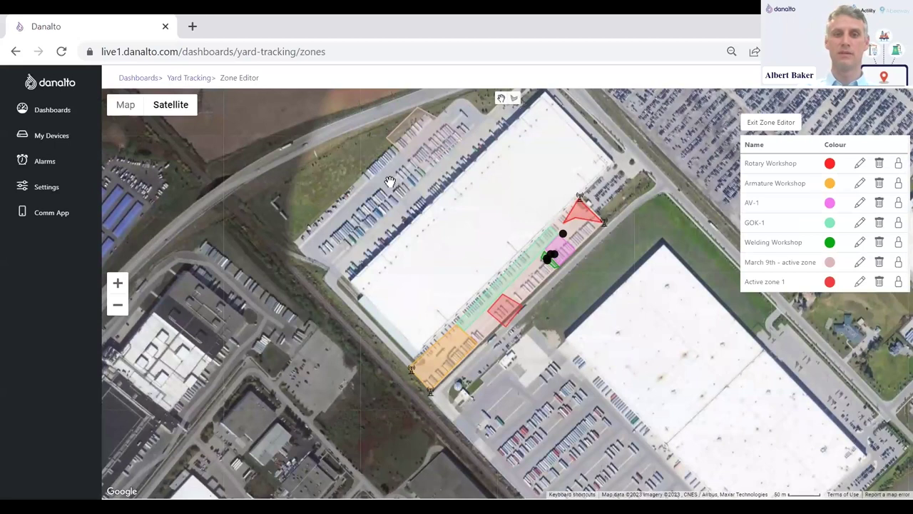
left_click(514, 98)
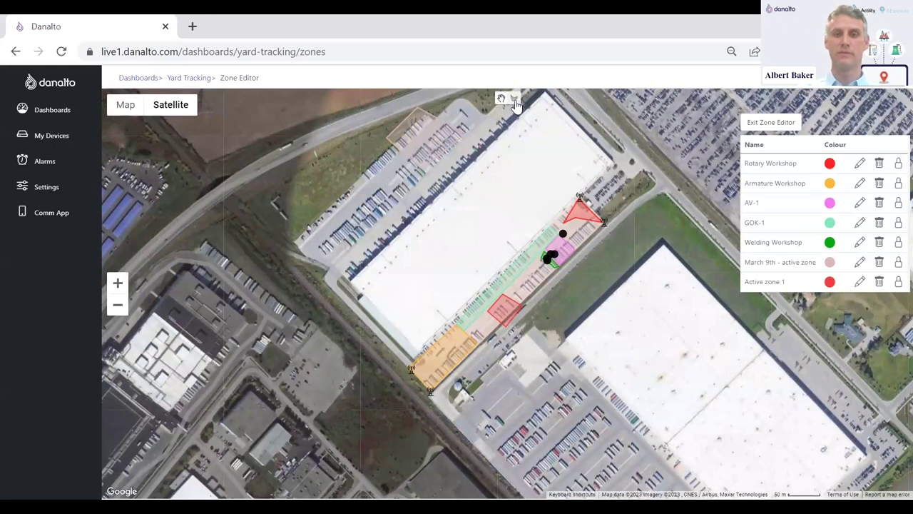
left_click(401, 180)
left_click(376, 200)
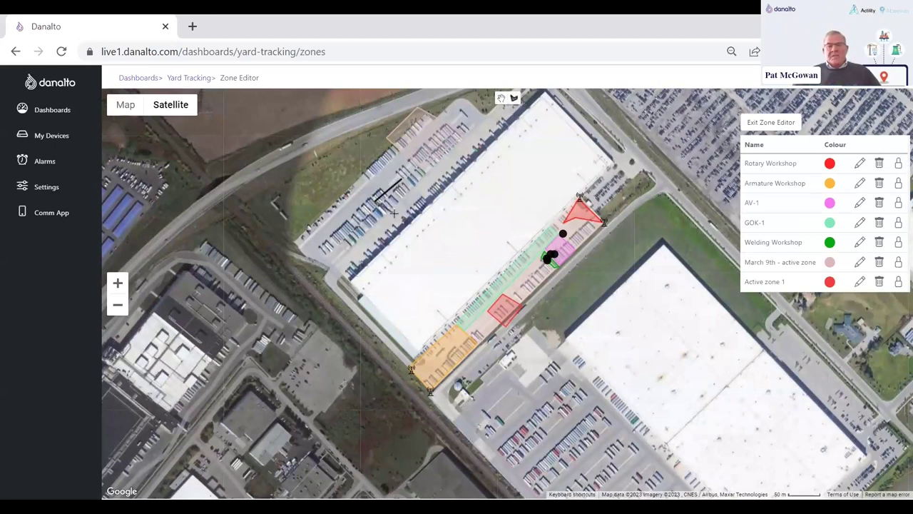
left_click(394, 213)
left_click(425, 187)
left_click(402, 181)
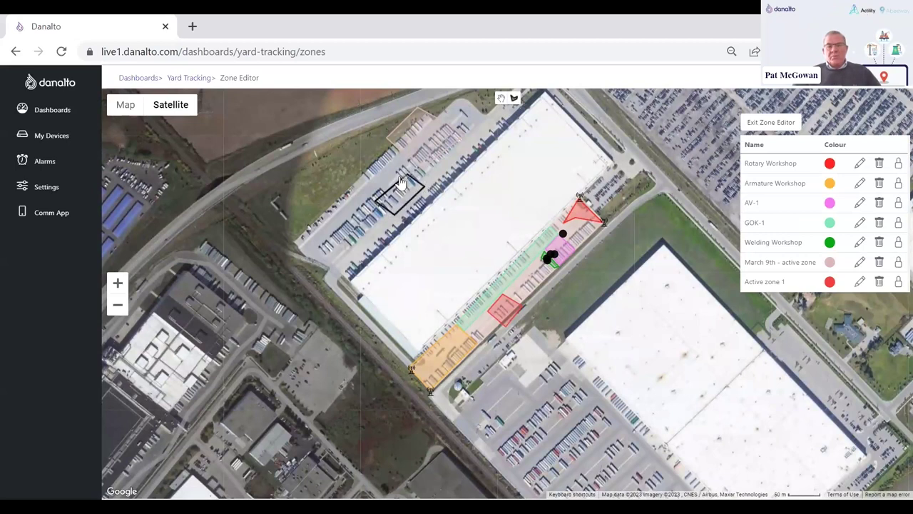
left_click(97, 141)
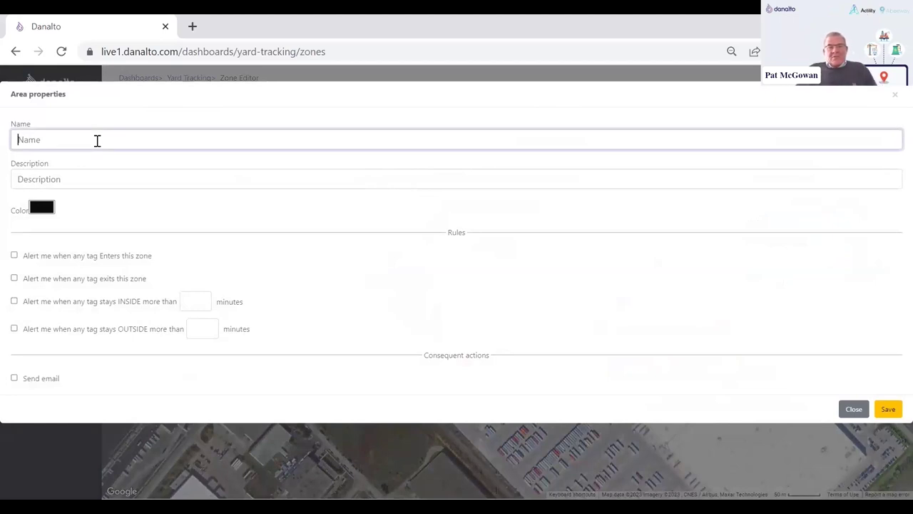
- Name the zone 'hazardous chemial zone' and give it a pale pink colour
type("hazardous chemial")
type("zone")
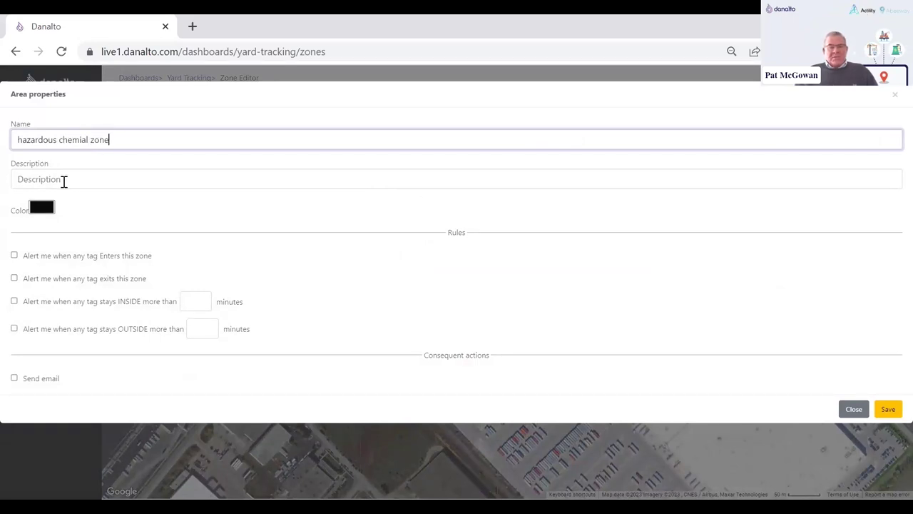
left_click(43, 207)
left_click(44, 208)
left_click(48, 225)
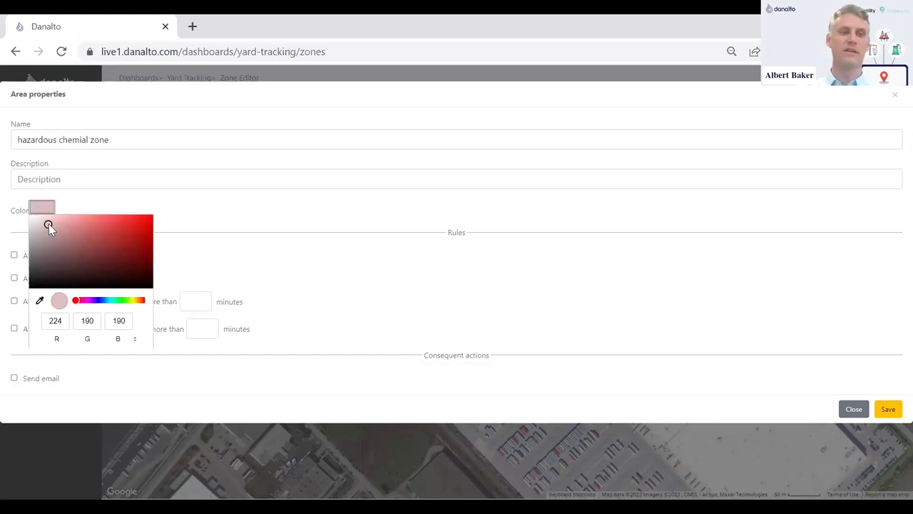
left_click(99, 205)
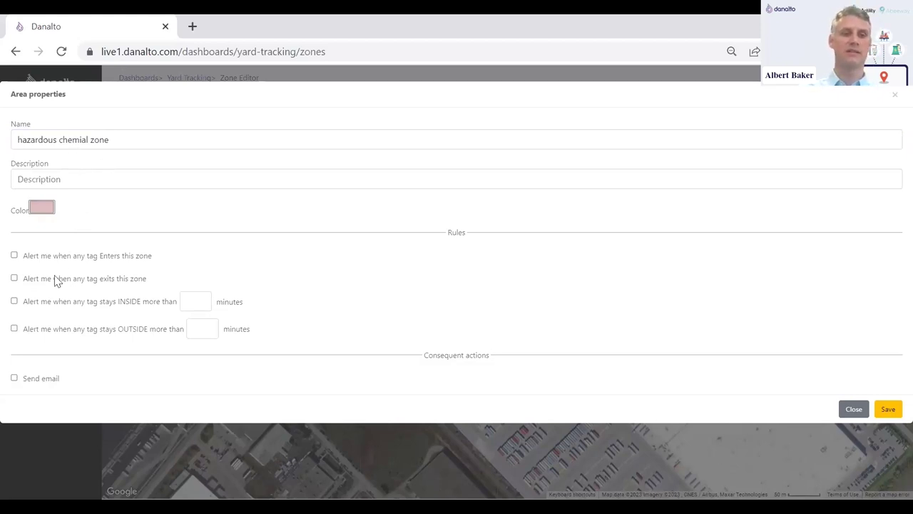
- Alert on entry and on stays over 60 minutes with email notification, then save the zone
left_click(14, 257)
left_click(14, 301)
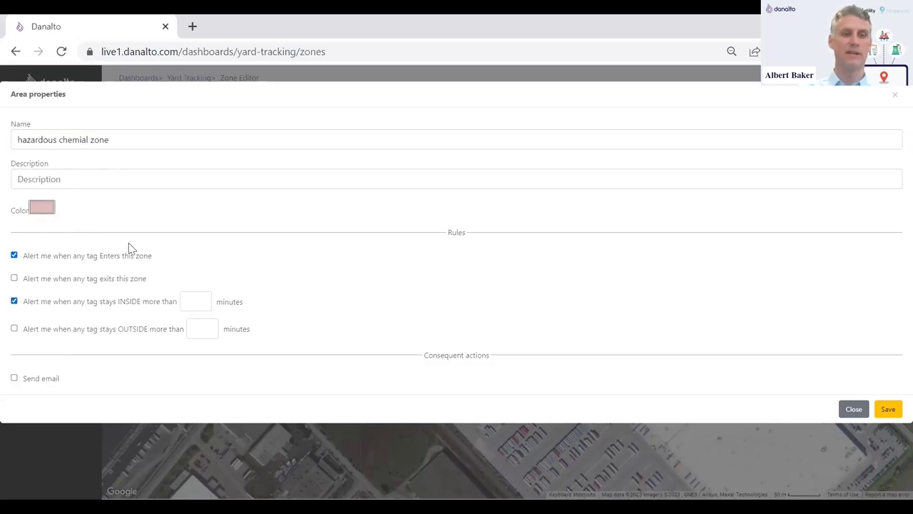
left_click(194, 307)
type("60")
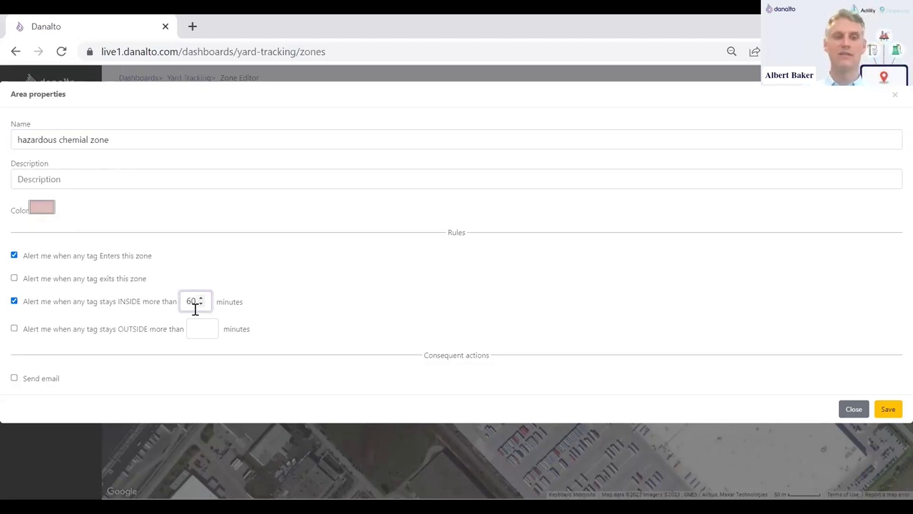
left_click(283, 309)
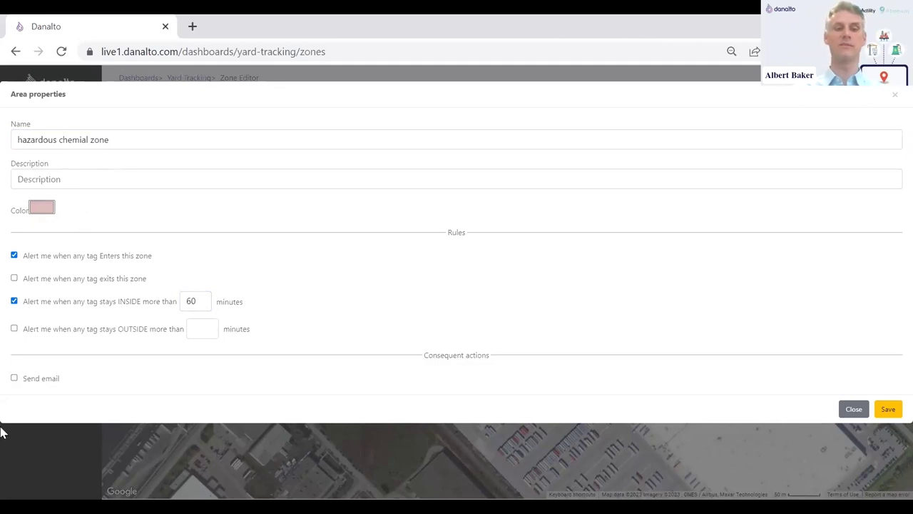
left_click(16, 380)
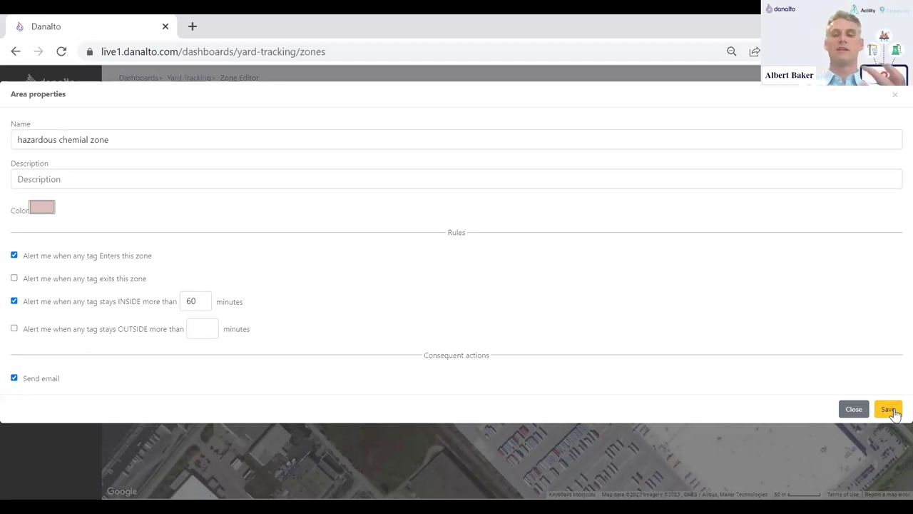
left_click(890, 410)
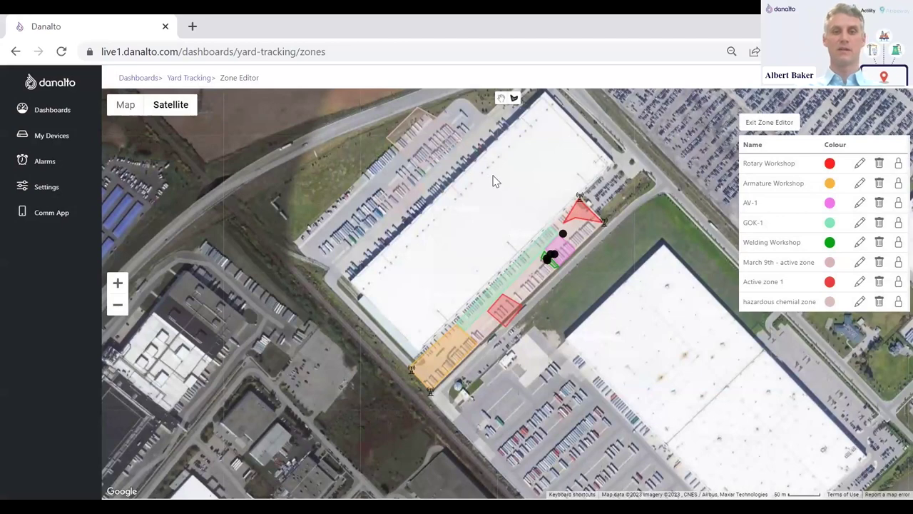
- Exit the Zone Editor back to the Yard Tracking overview of 5 tags, 4 anchors, 1 gateway
scroll(374, 171, "up", 3)
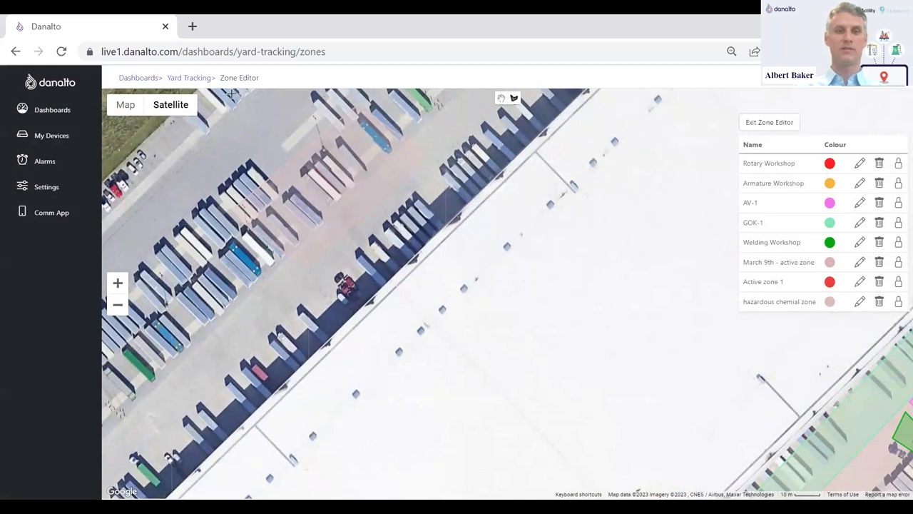
left_click(231, 93)
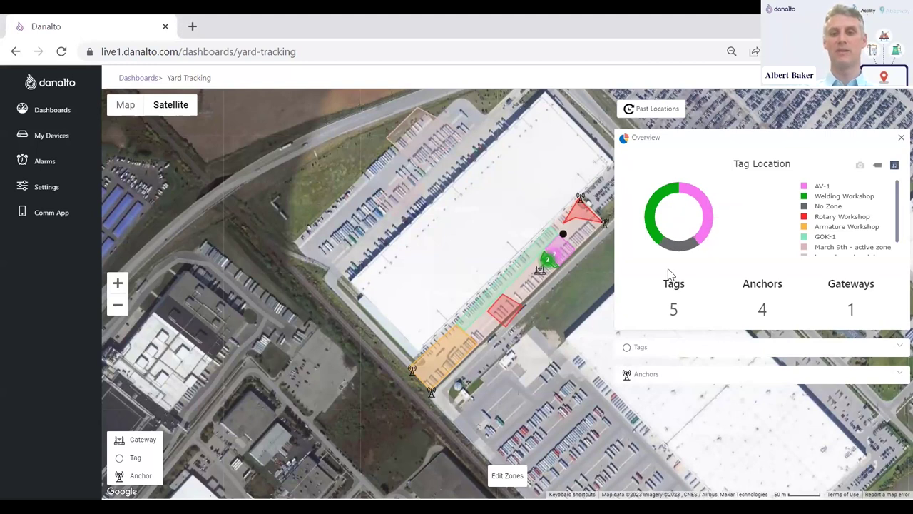
scroll(821, 225, "down", 1)
scroll(820, 224, "up", 1)
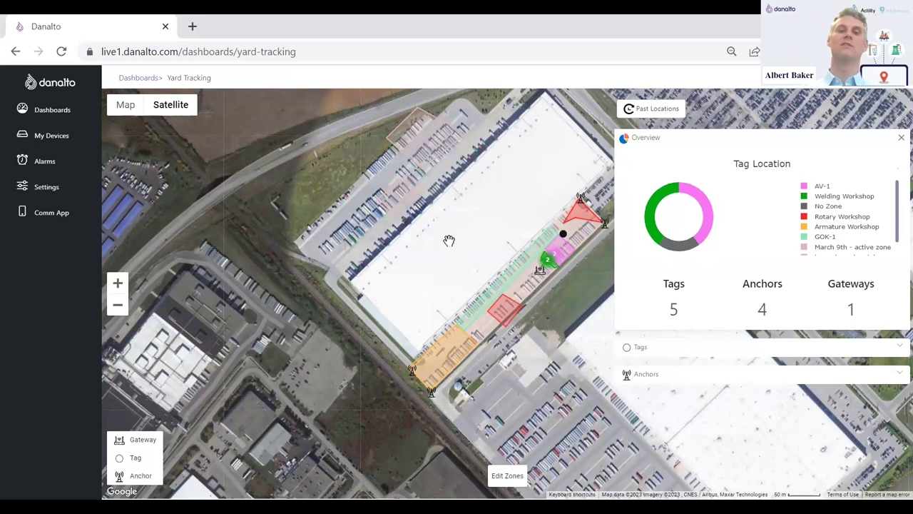